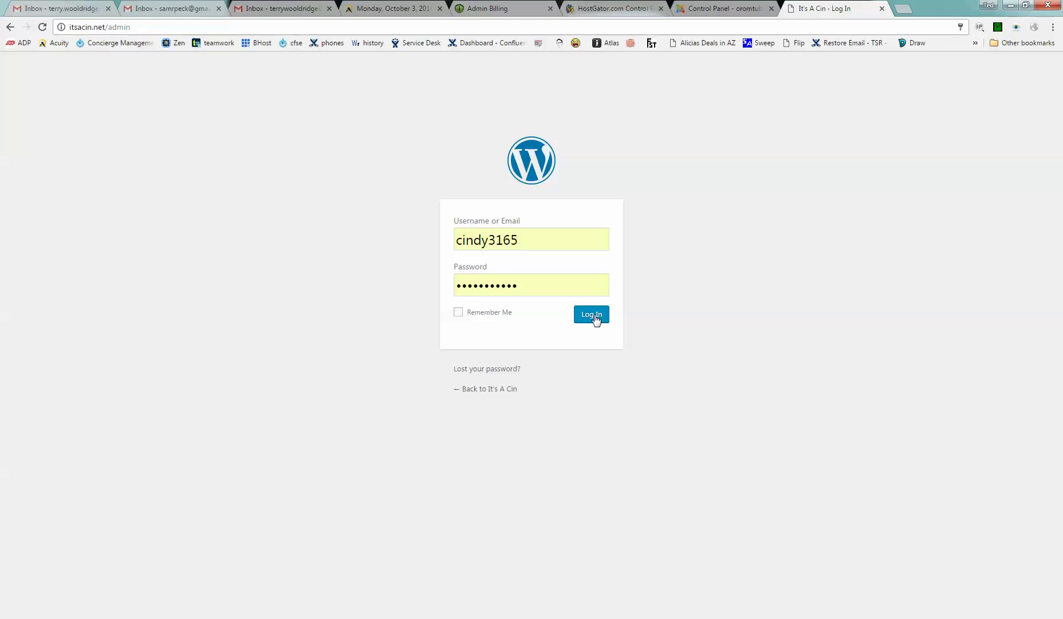
# Step: Log in to the WordPress admin with the prefilled account credentials and start adding a new product
pyautogui.click(570, 319)
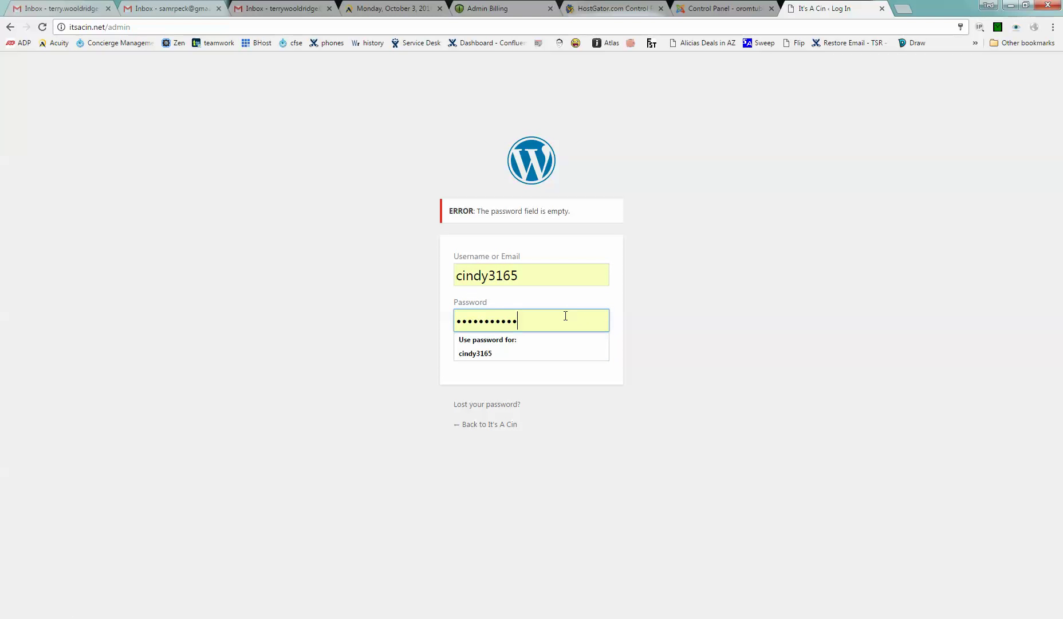
pyautogui.press('Return')
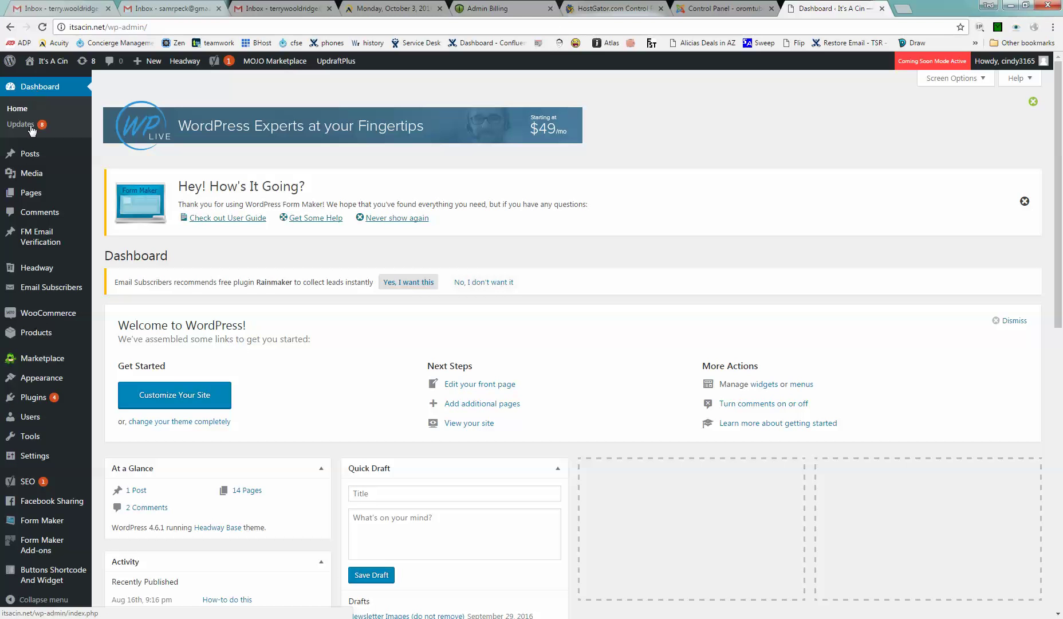
pyautogui.moveTo(39, 340)
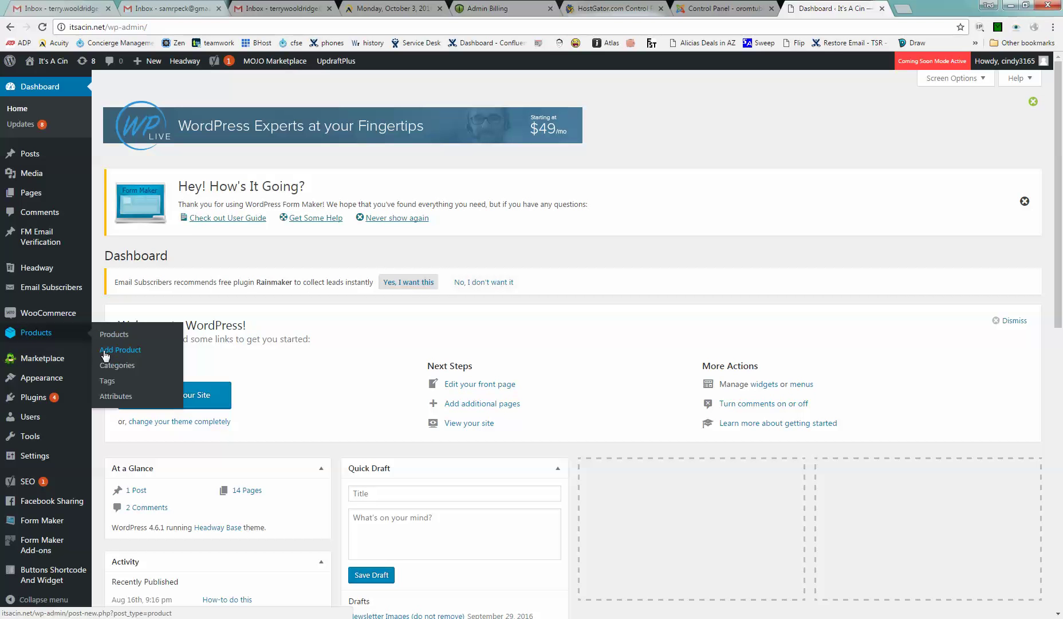
pyautogui.click(134, 354)
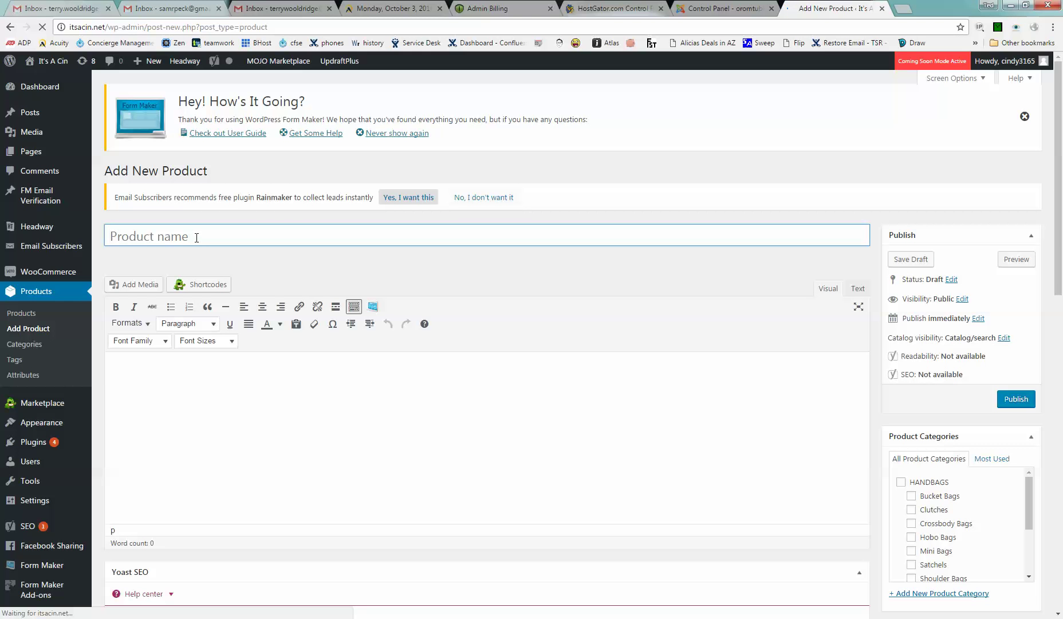
# Step: Name the product "Product Name" and write a description: "Product description.", "It is made out of things. It is big or small." plus two filler lines
pyautogui.click(160, 239)
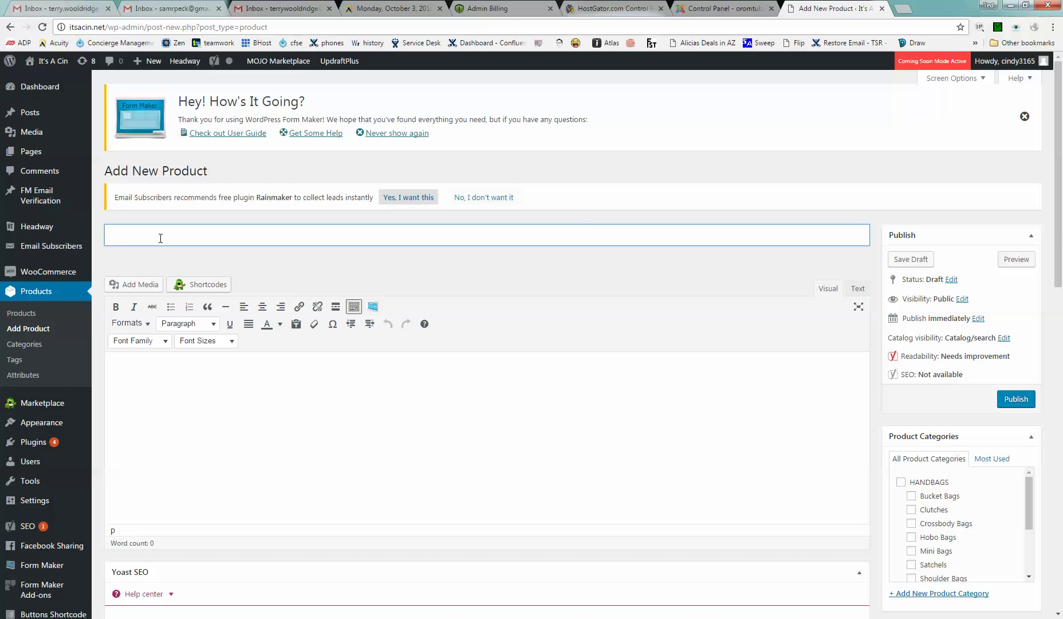
pyautogui.write('Product Name')
pyautogui.scroll(-1, 214, 342)
pyautogui.click(146, 337)
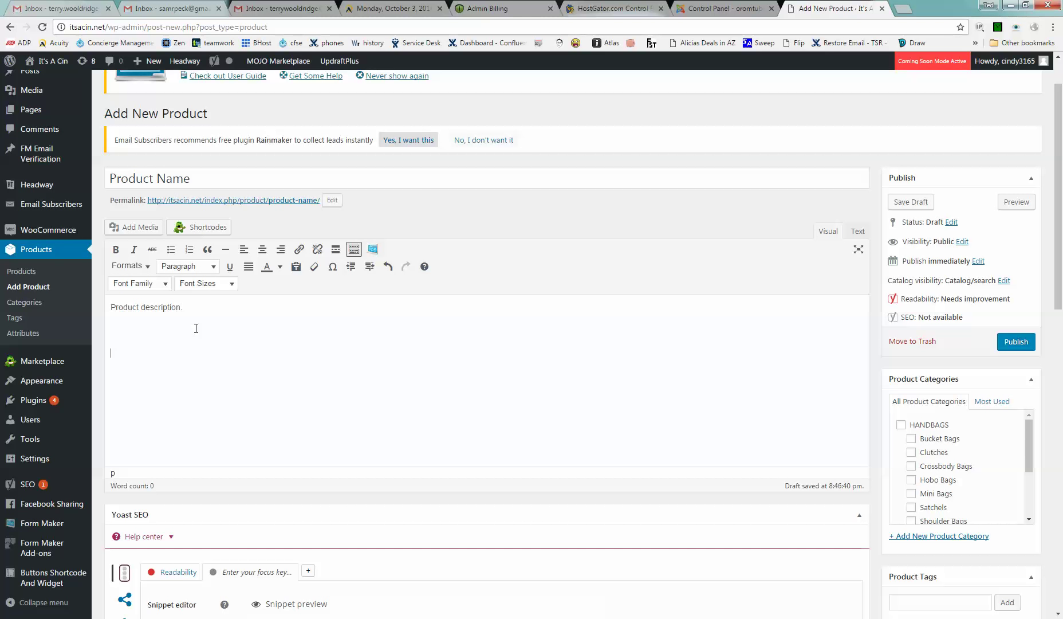
pyautogui.write('out of things.  It is big or small.')
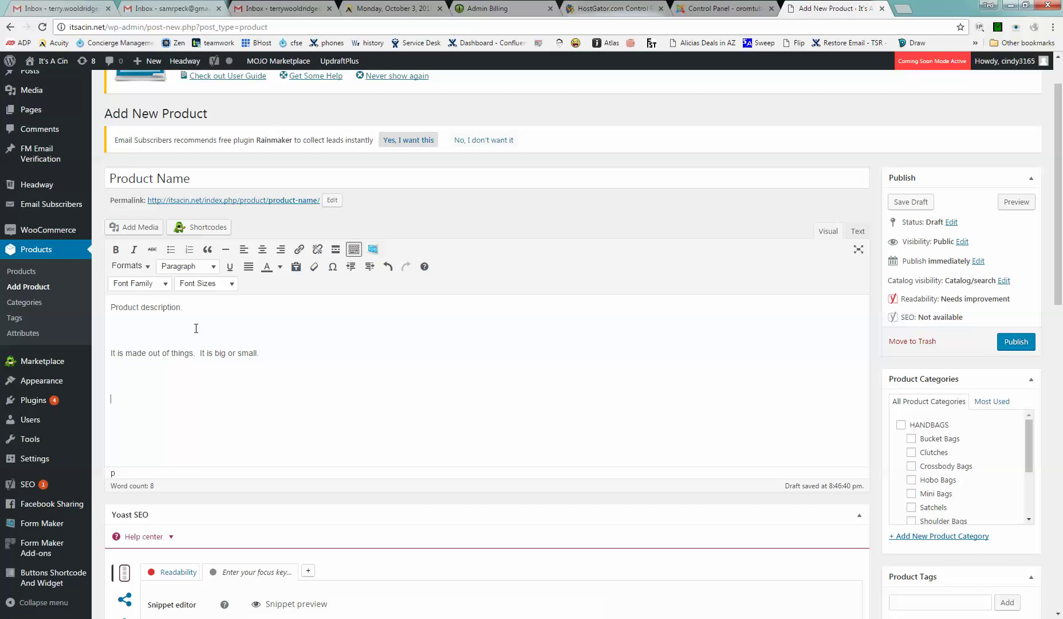
pyautogui.write('wiojfaw;ioejf;awiojefjawefij  awo;ifja;wiejf;ioja')
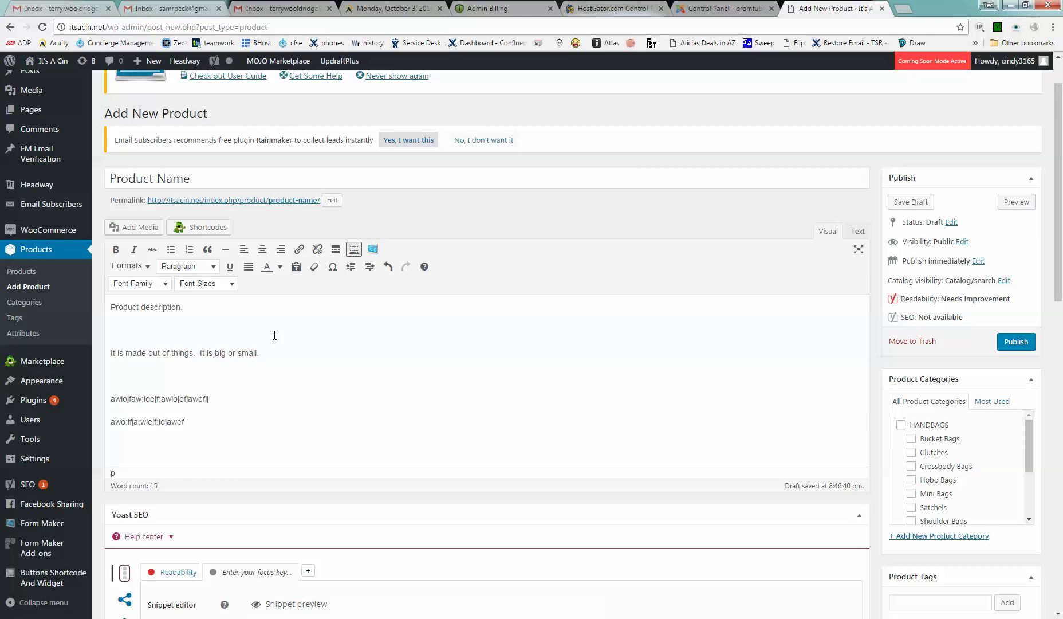
# Step: Assign the product to the JEWELRY category and its Bracelets subcategory, leaving Shoulder Bags unselected
pyautogui.scroll(-1, 172, 361)
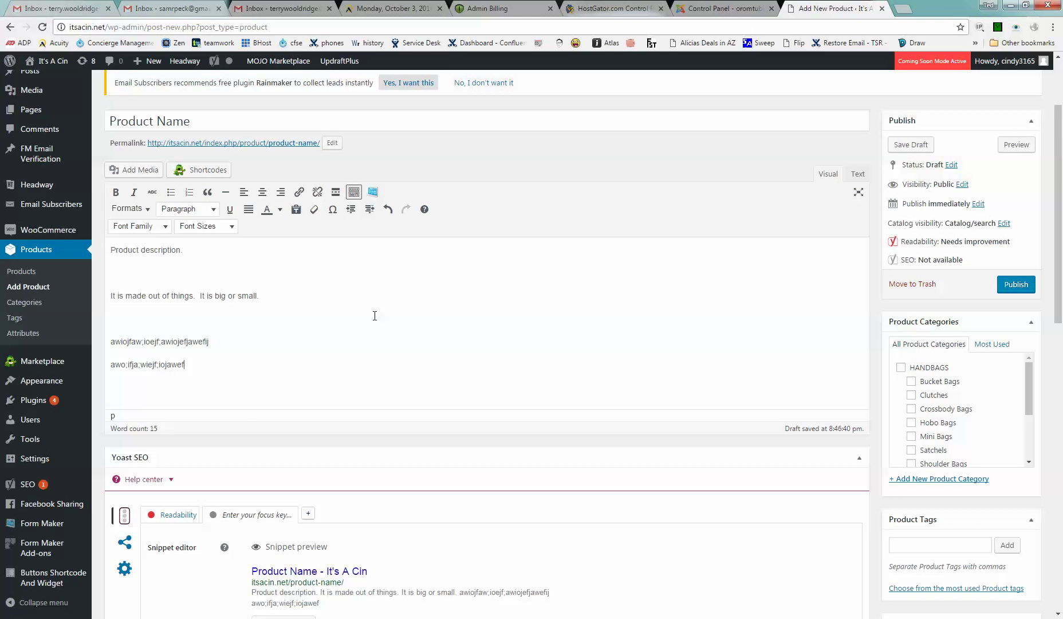
pyautogui.scroll(-1, 619, 305)
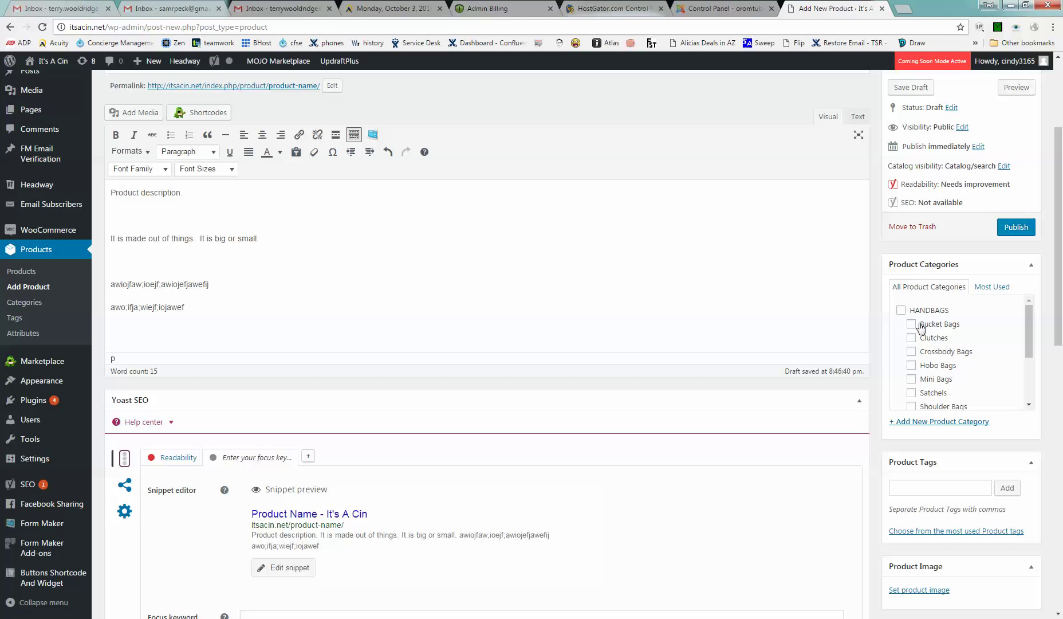
pyautogui.scroll(-1, 968, 342)
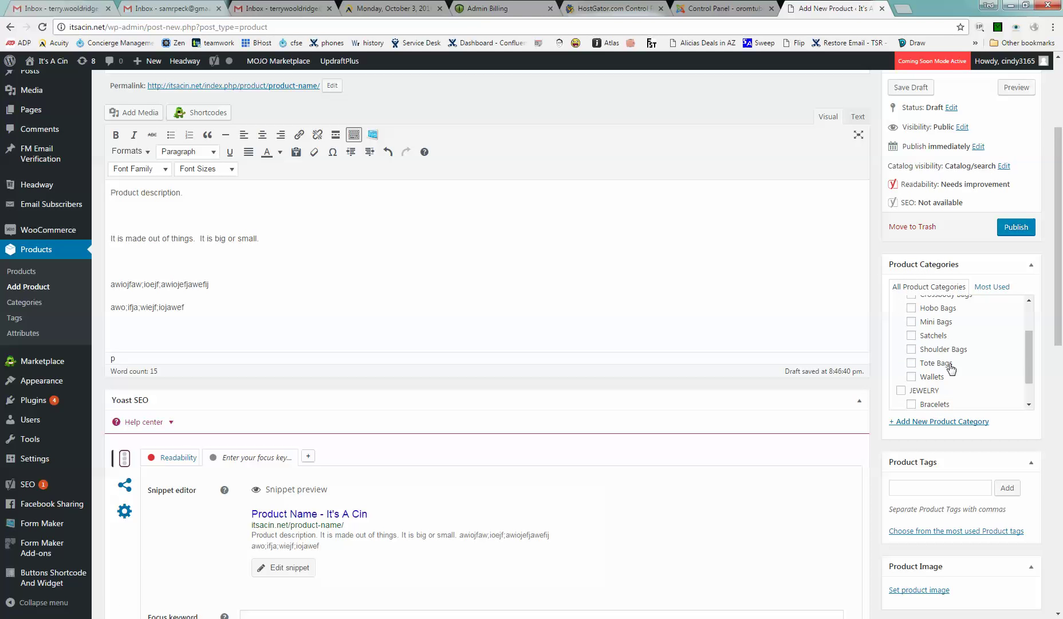
pyautogui.scroll(-1, 922, 372)
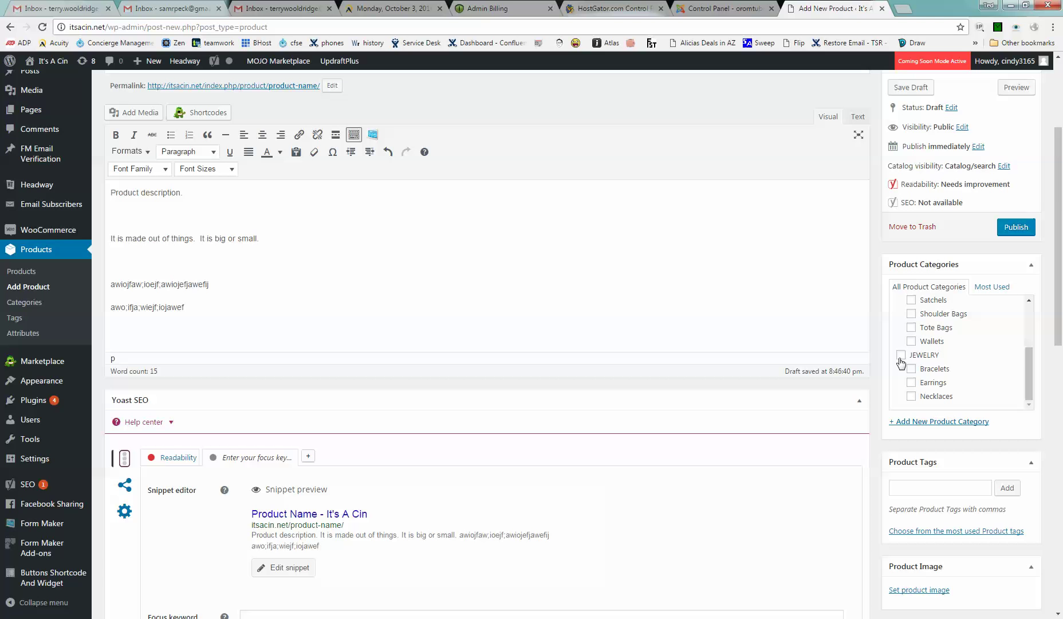
pyautogui.click(911, 369)
pyautogui.click(901, 355)
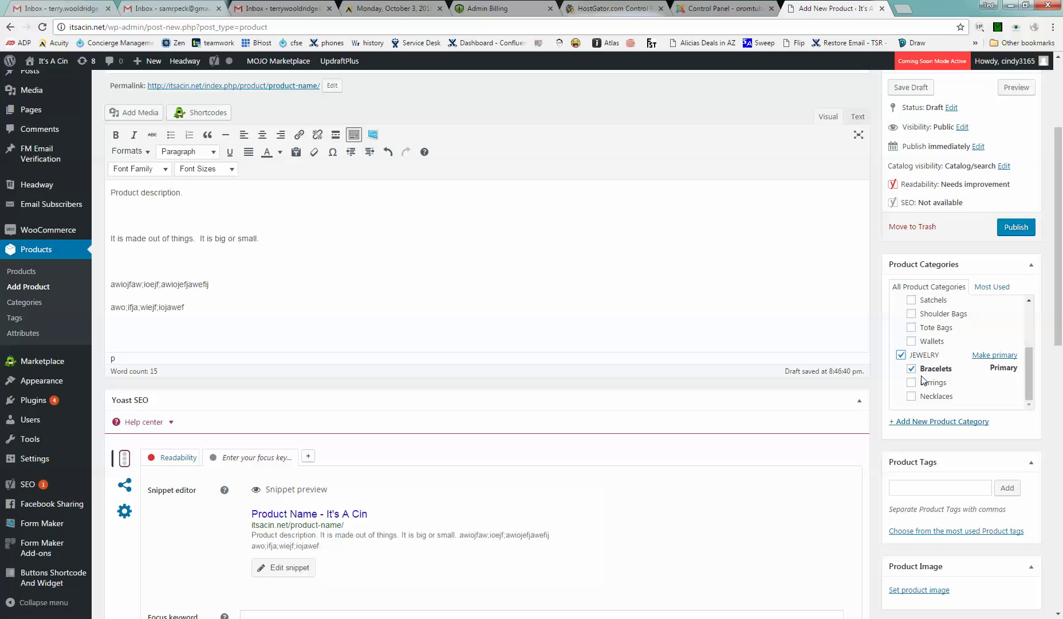
pyautogui.click(912, 316)
pyautogui.click(911, 314)
# Step: Upload download.png from the pics folder in Downloads and set it as the product image
pyautogui.scroll(-5, 856, 302)
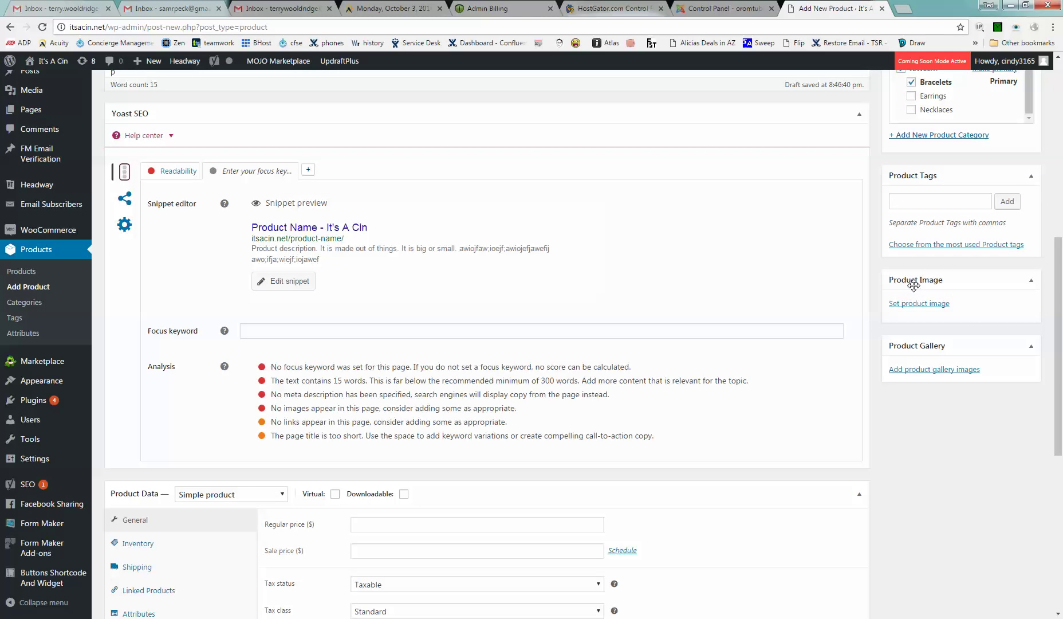
pyautogui.click(912, 308)
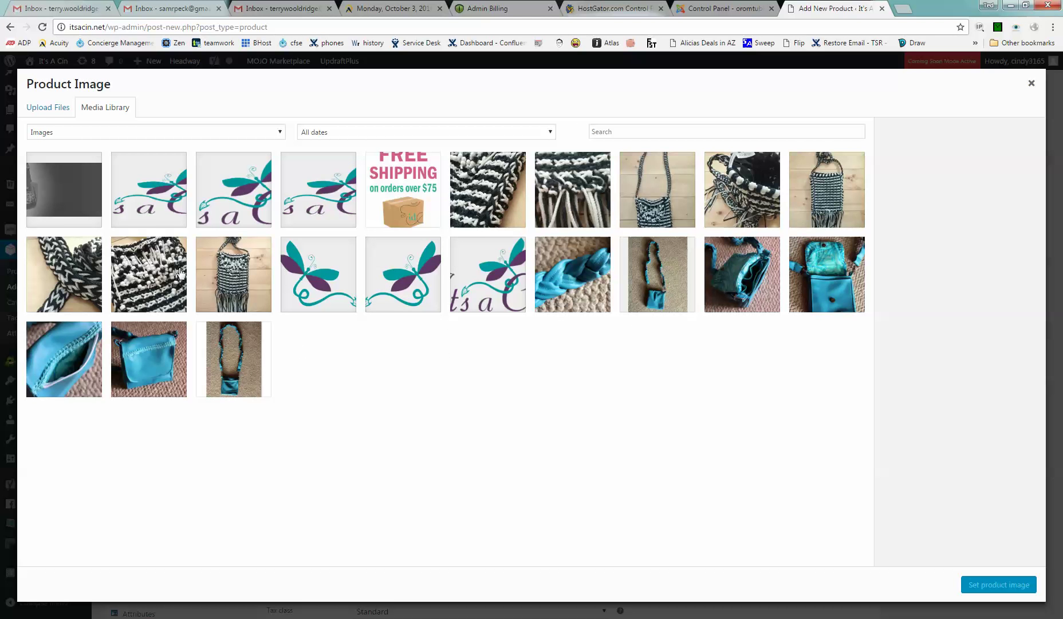
pyautogui.click(49, 112)
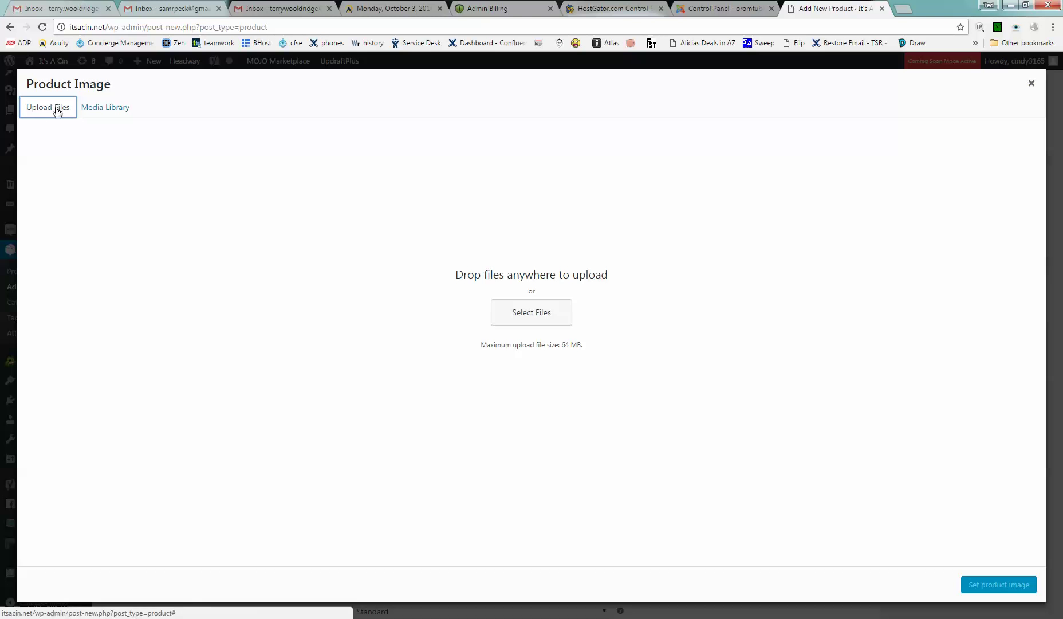
pyautogui.click(514, 319)
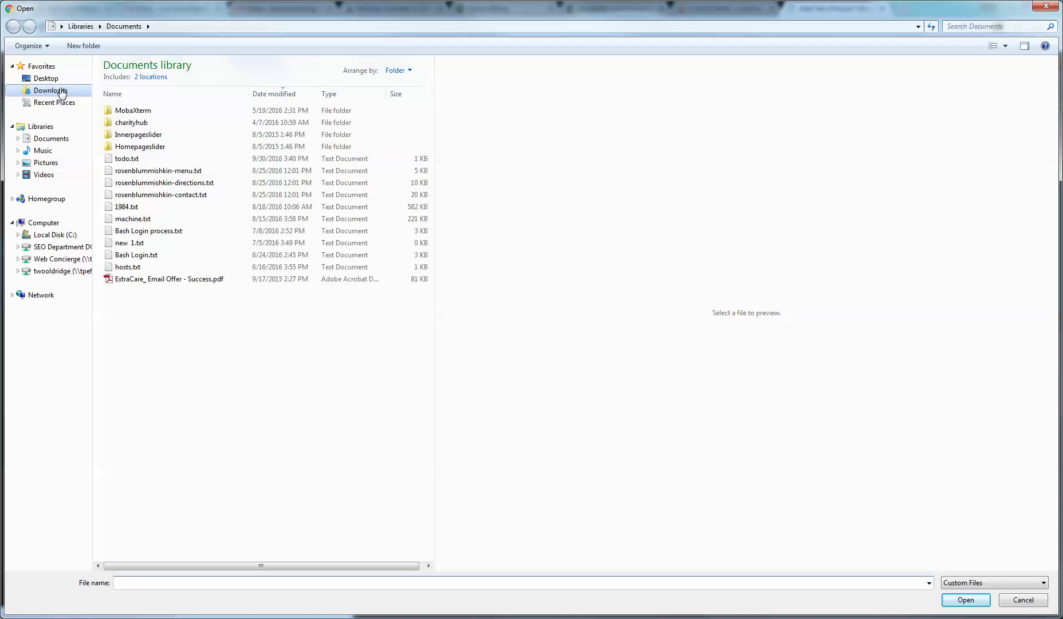
pyautogui.click(85, 90)
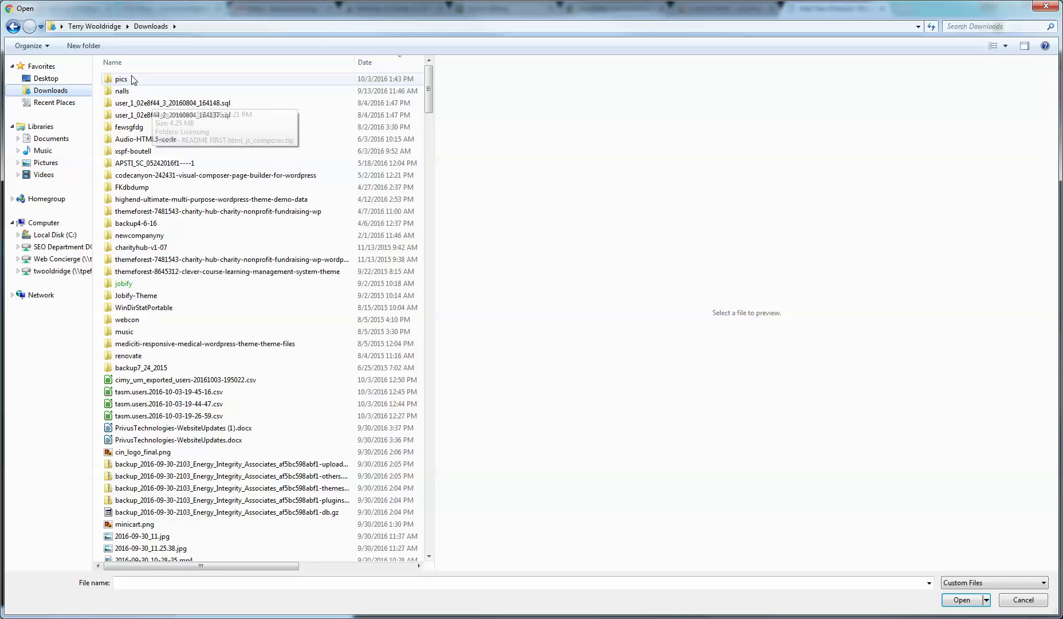
pyautogui.doubleClick(132, 79)
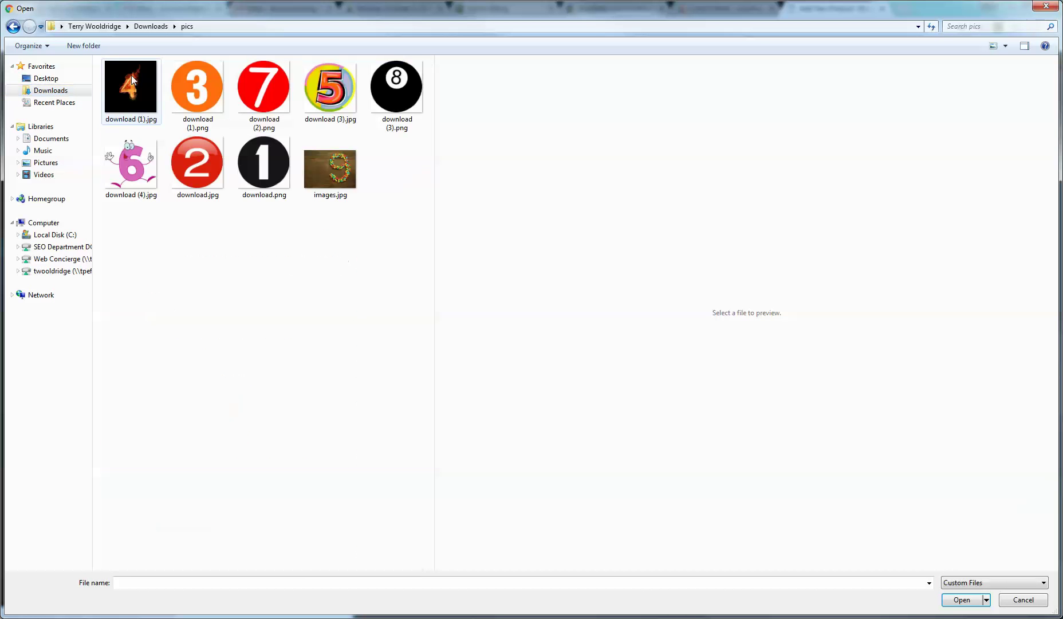
pyautogui.click(249, 170)
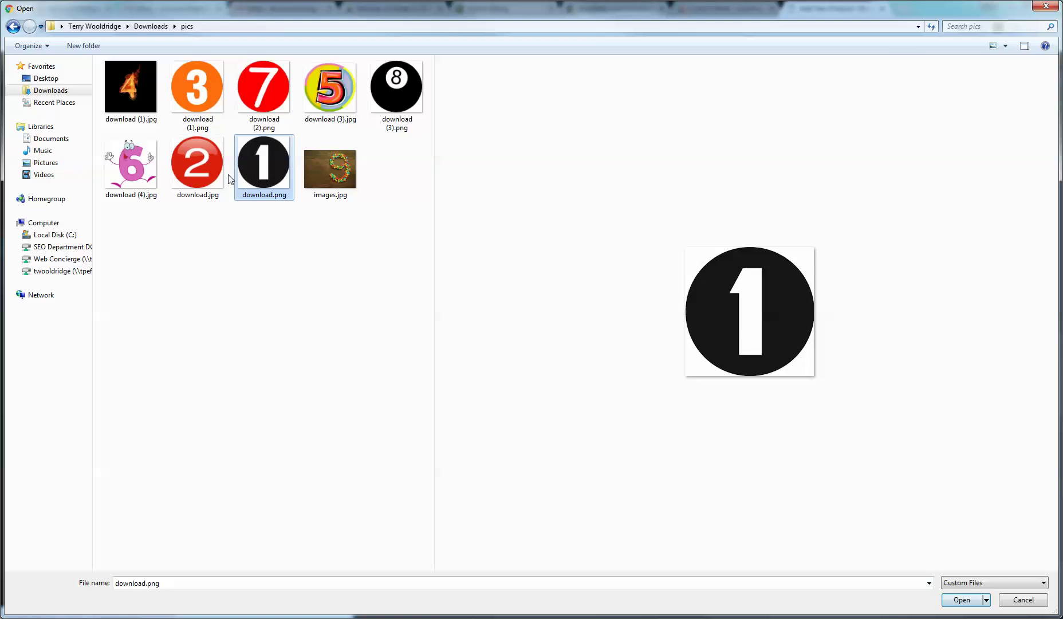
pyautogui.click(959, 599)
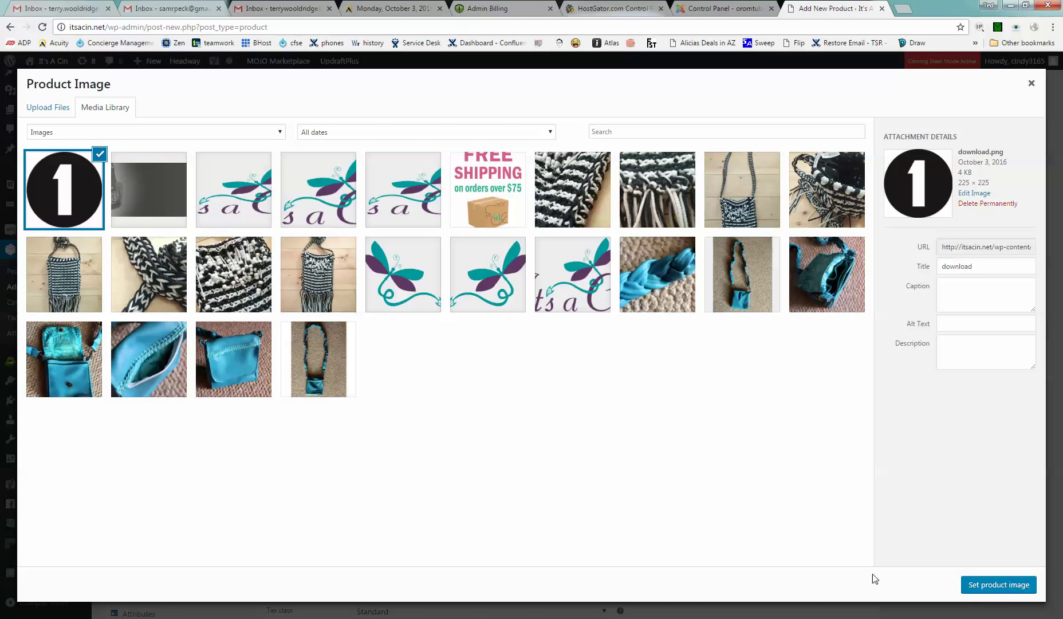
pyautogui.click(992, 581)
pyautogui.click(987, 590)
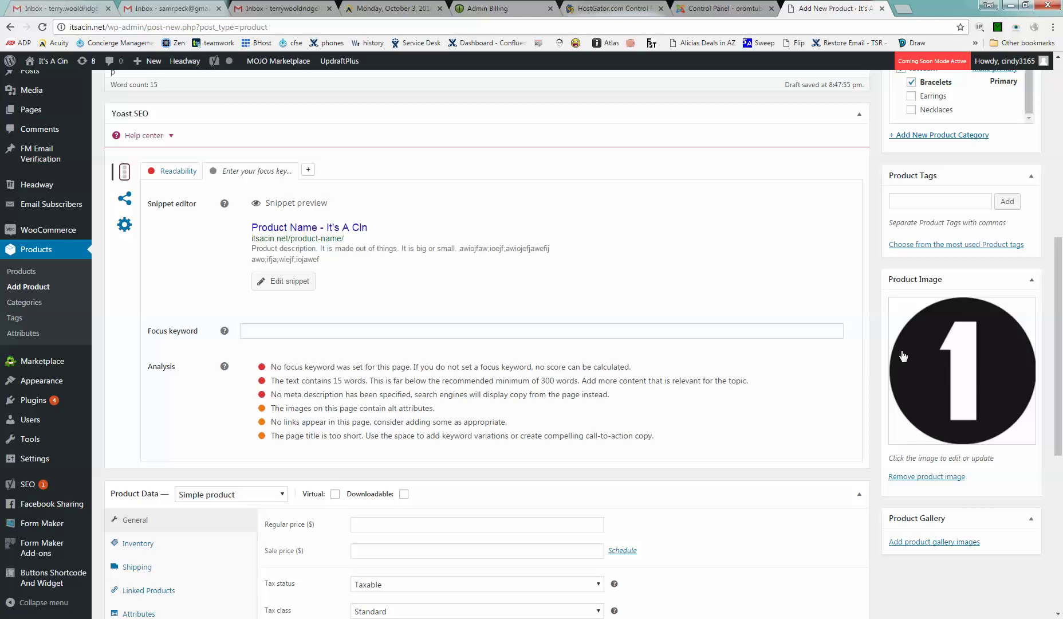
# Step: Upload all images in the pics folder except download.png and add them to the product gallery
pyautogui.scroll(-1, 868, 432)
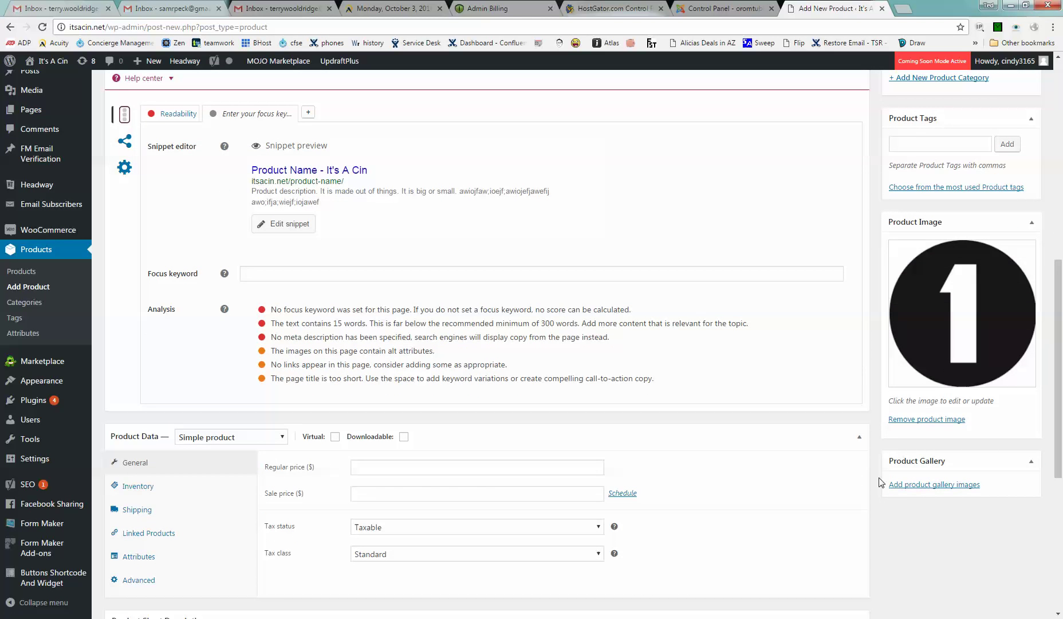
pyautogui.click(916, 486)
pyautogui.click(39, 114)
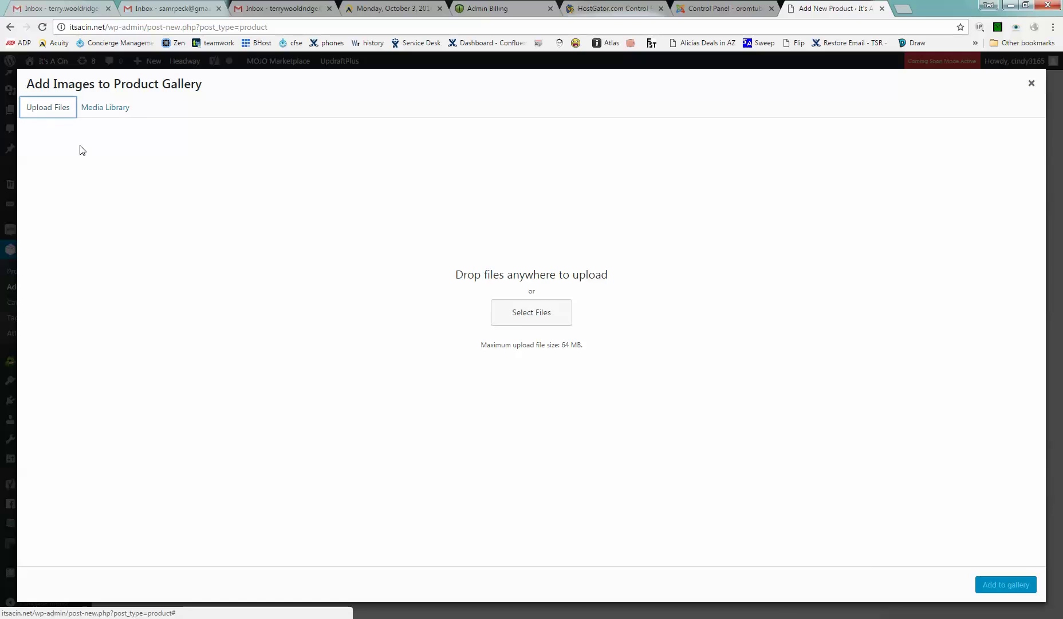
pyautogui.click(546, 321)
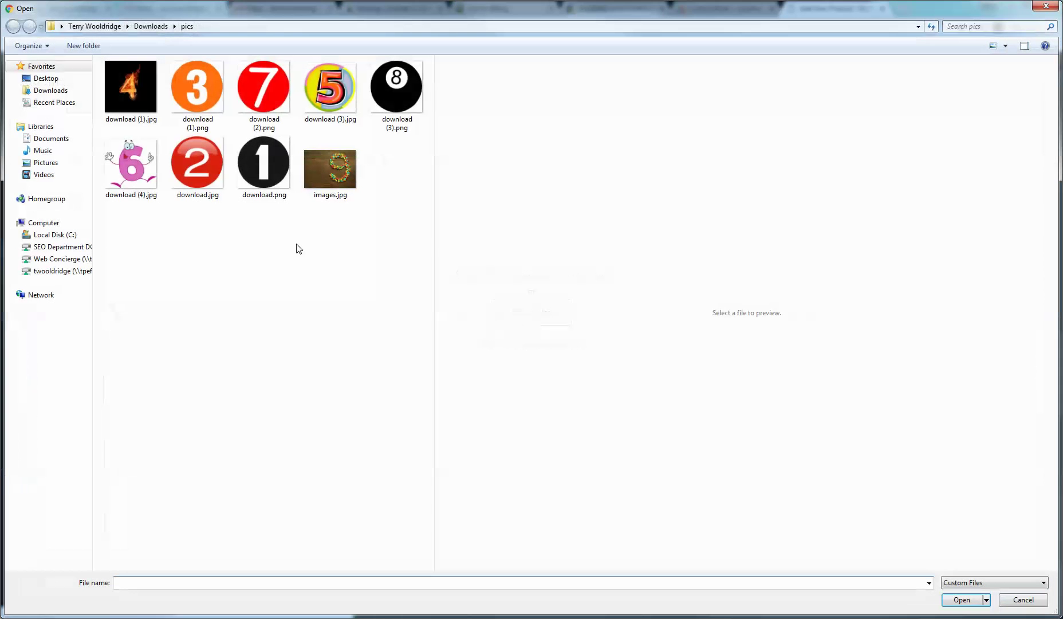
pyautogui.click(135, 85)
pyautogui.keyDown('shift'); pyautogui.click(346, 170); pyautogui.keyUp('shift')
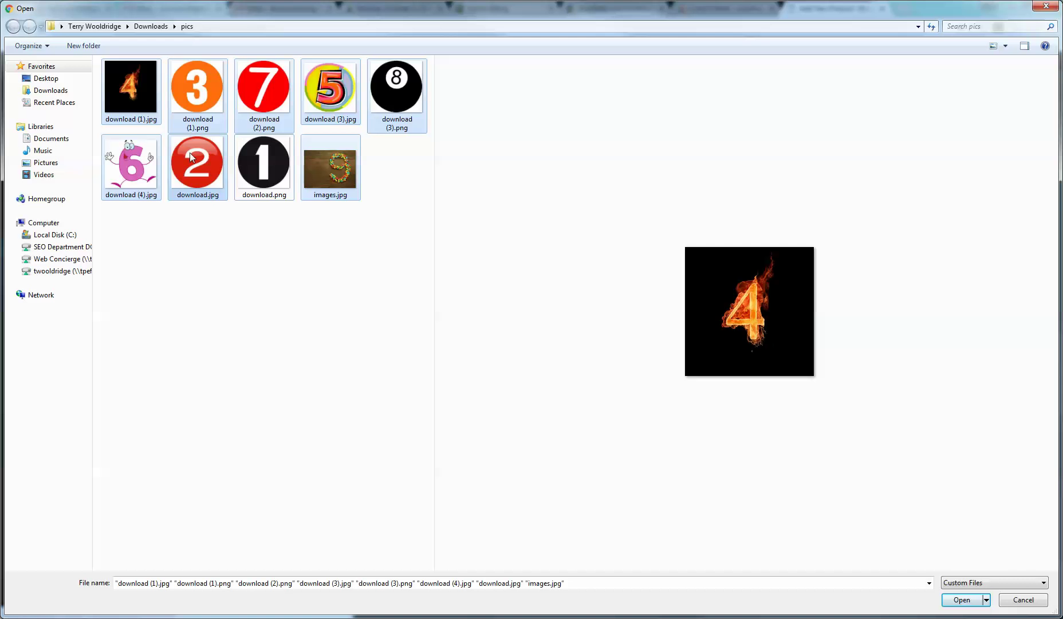
pyautogui.keyDown('ctrl'); pyautogui.click(245, 92); pyautogui.keyUp('ctrl')
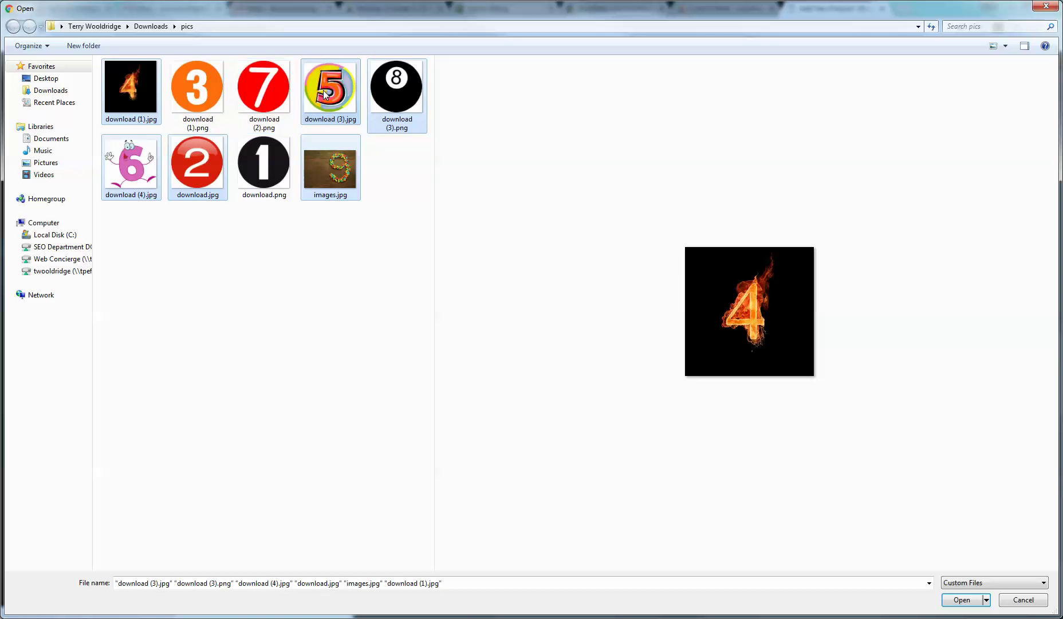
pyautogui.keyDown('ctrl'); pyautogui.click(330, 91); pyautogui.keyUp('ctrl')
pyautogui.keyDown('ctrl'); pyautogui.click(263, 92); pyautogui.keyUp('ctrl')
pyautogui.keyDown('ctrl'); pyautogui.click(353, 113); pyautogui.keyUp('ctrl')
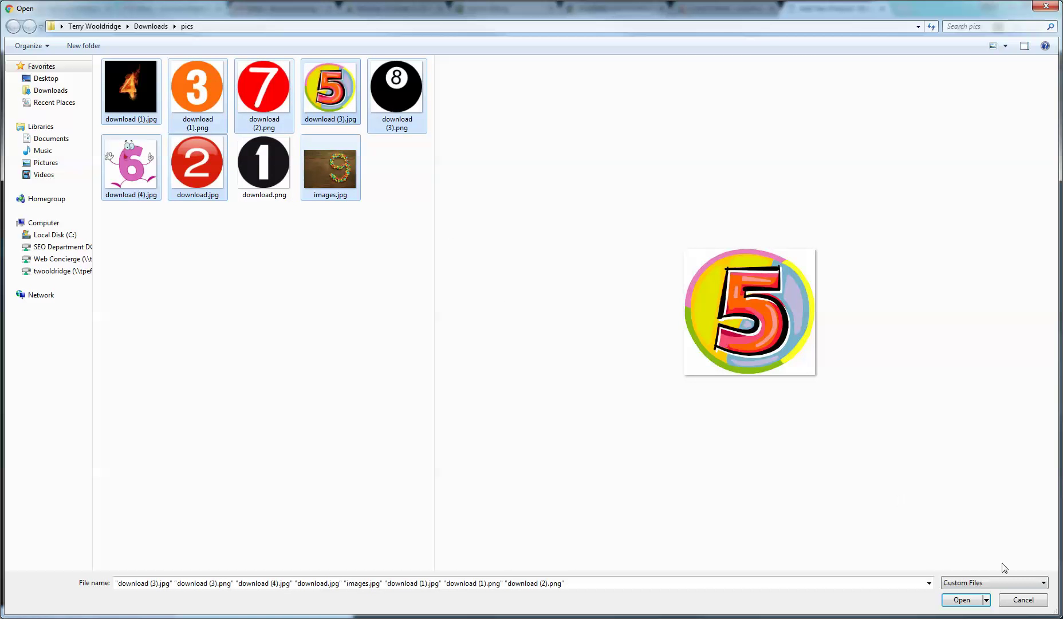
pyautogui.click(976, 600)
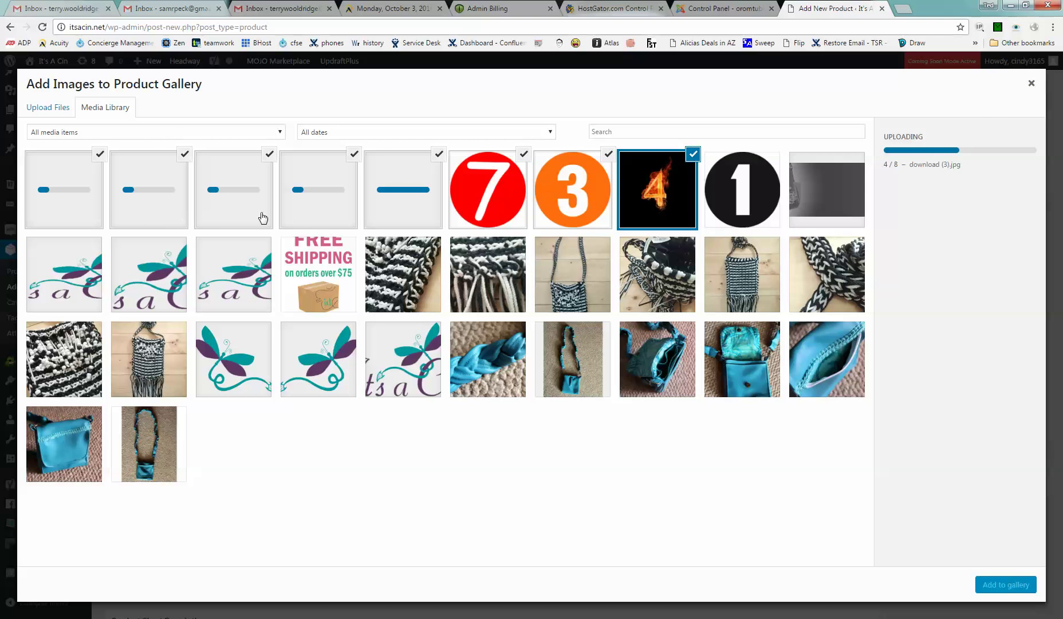
pyautogui.click(997, 585)
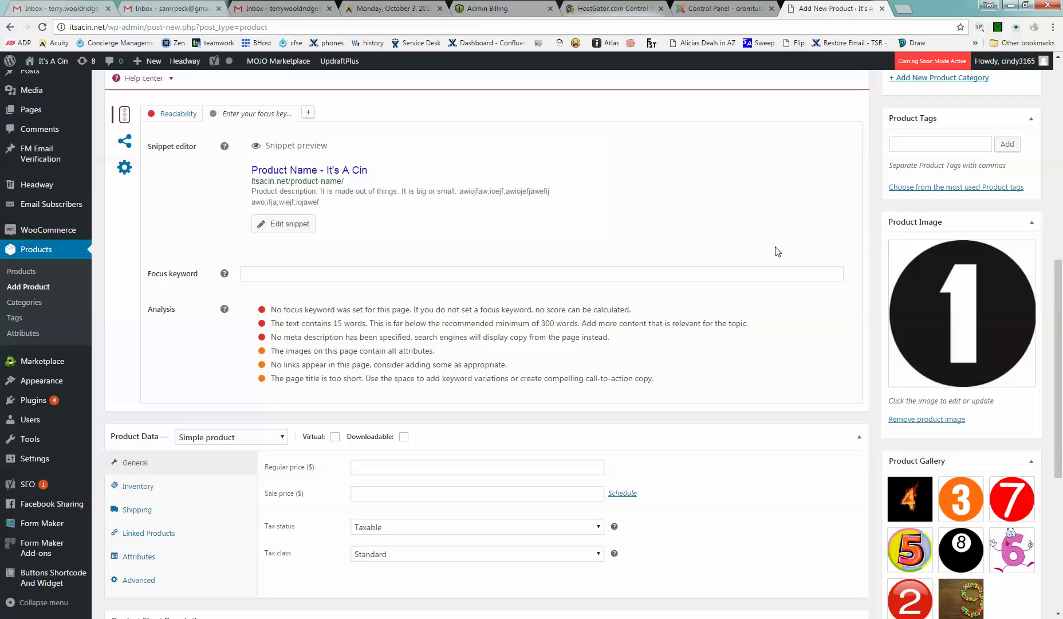
# Step: Set the product's regular price to $30 and its sale price to $15
pyautogui.scroll(-4, 745, 281)
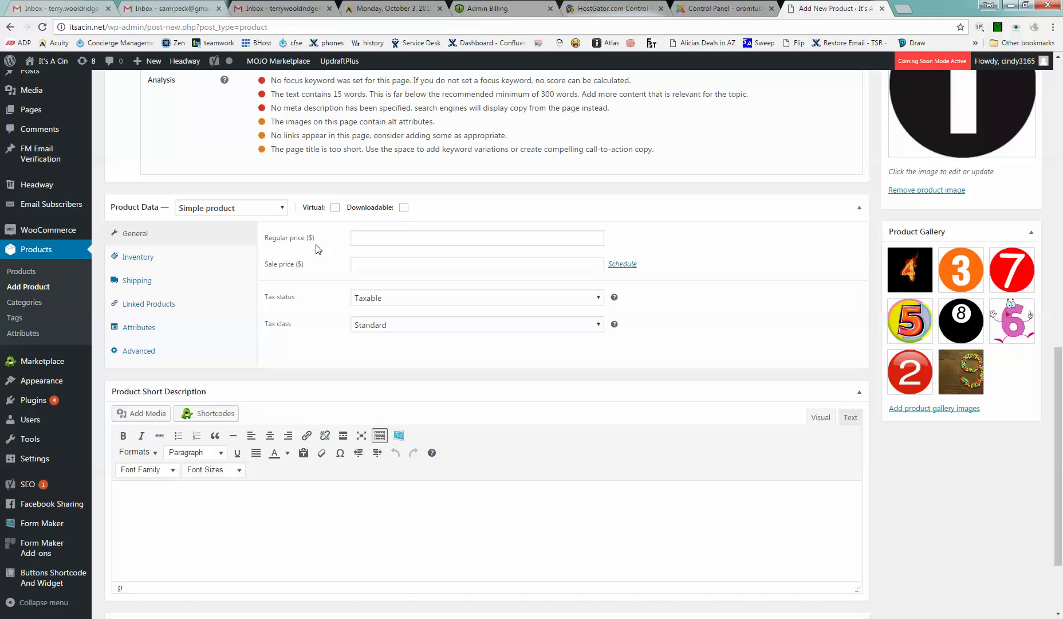
pyautogui.click(388, 237)
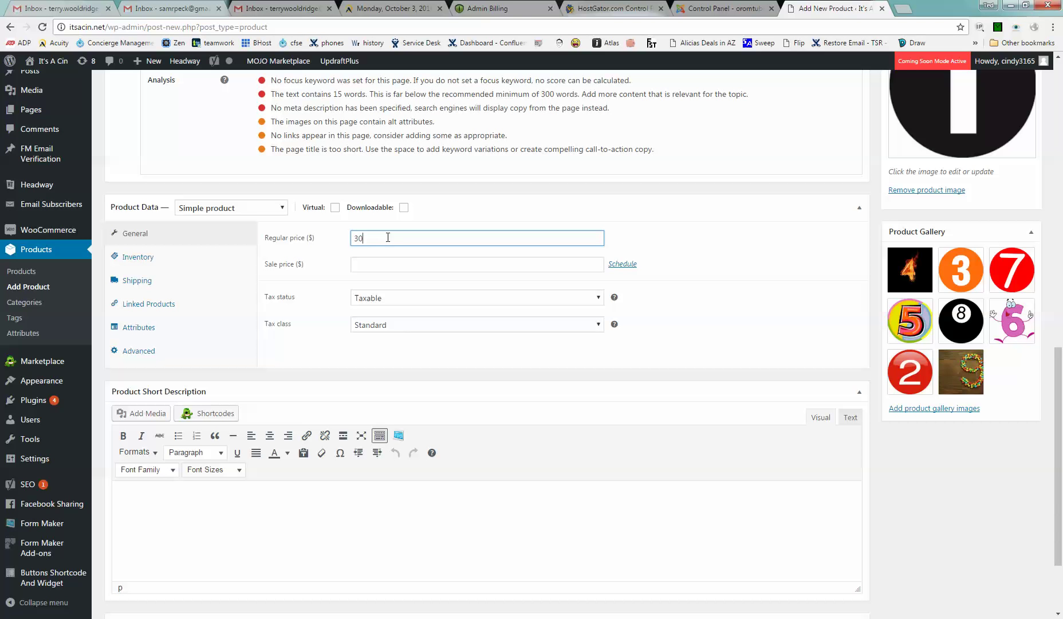
pyautogui.click(366, 258)
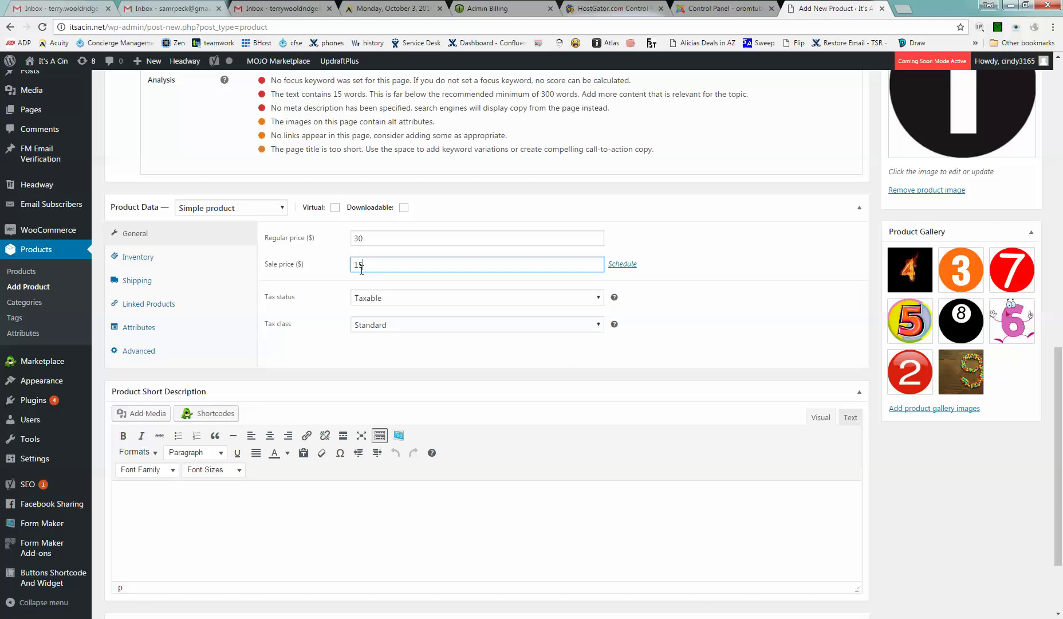
pyautogui.scroll(-2, 677, 268)
pyautogui.scroll(1, 696, 297)
pyautogui.scroll(-1, 691, 299)
pyautogui.scroll(7, 691, 299)
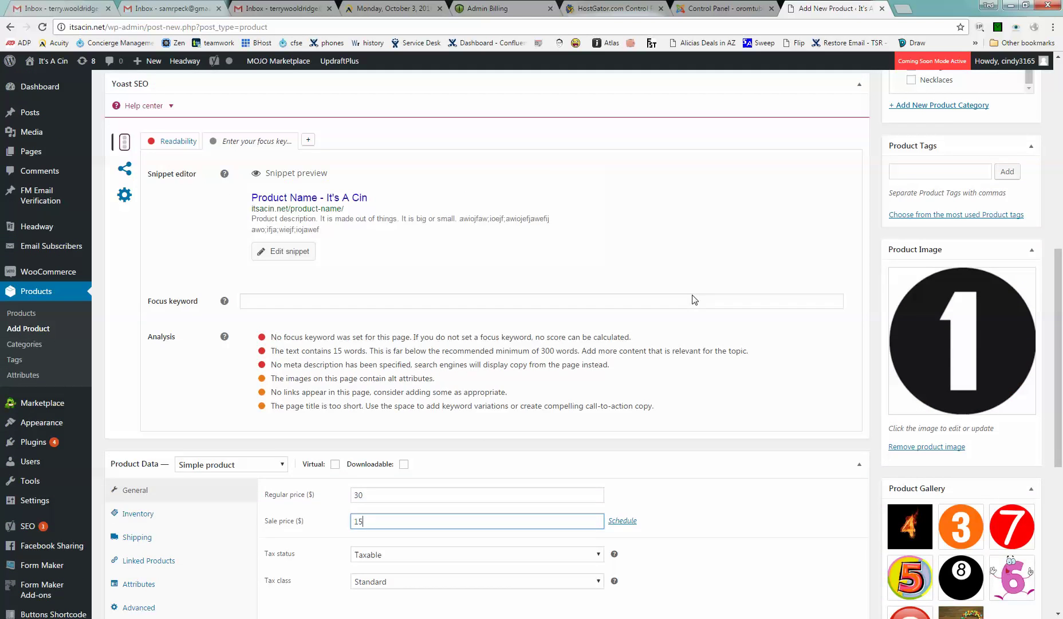
pyautogui.scroll(3, 577, 239)
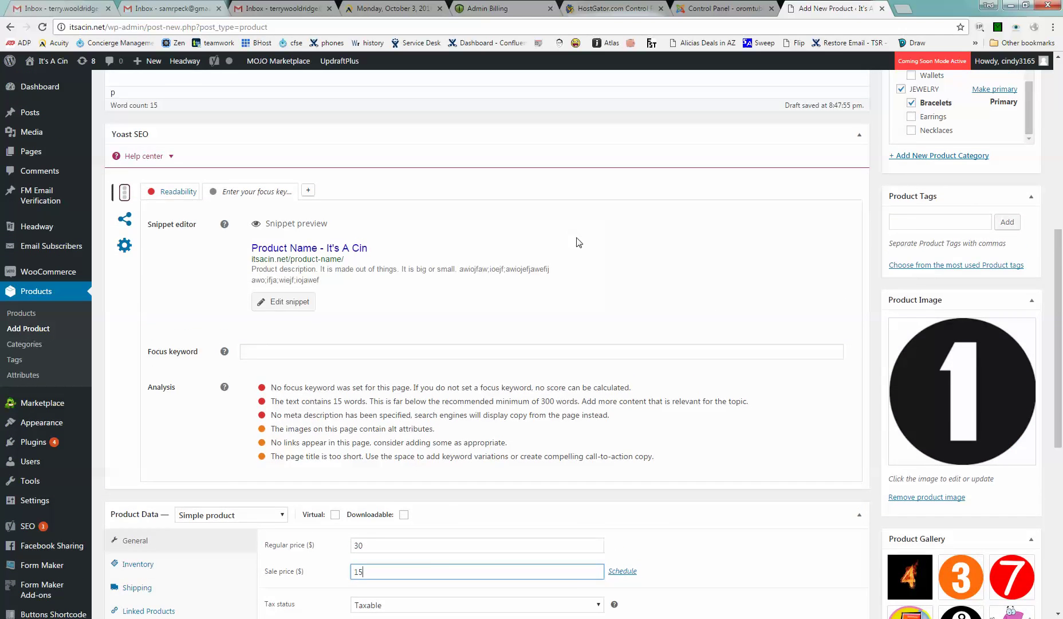
# Step: Publish the new product and open its page on the storefront
pyautogui.scroll(-4, 513, 188)
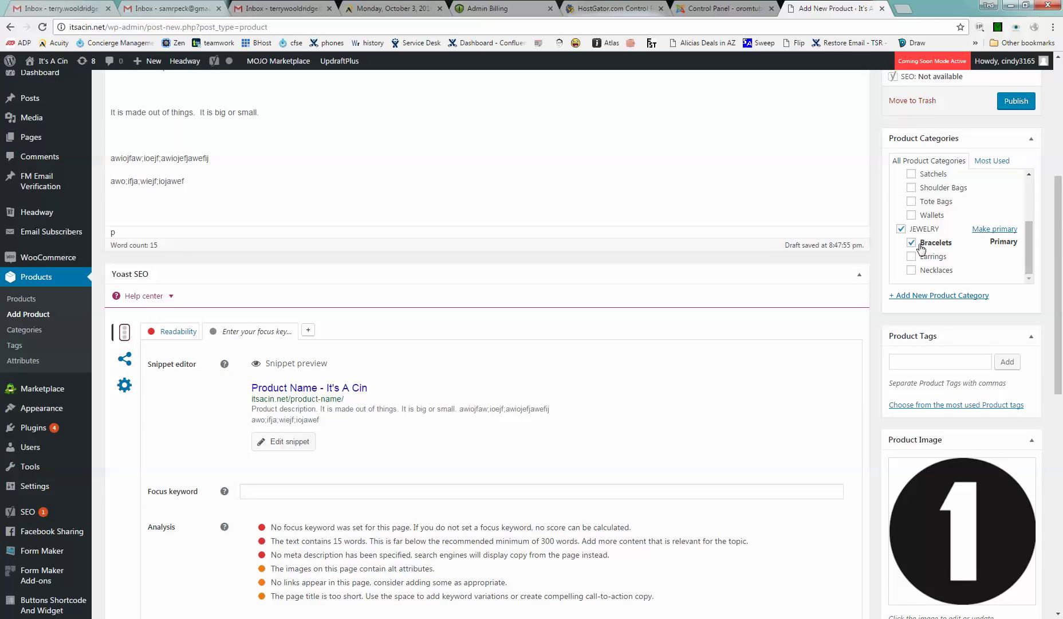
pyautogui.scroll(8, 773, 368)
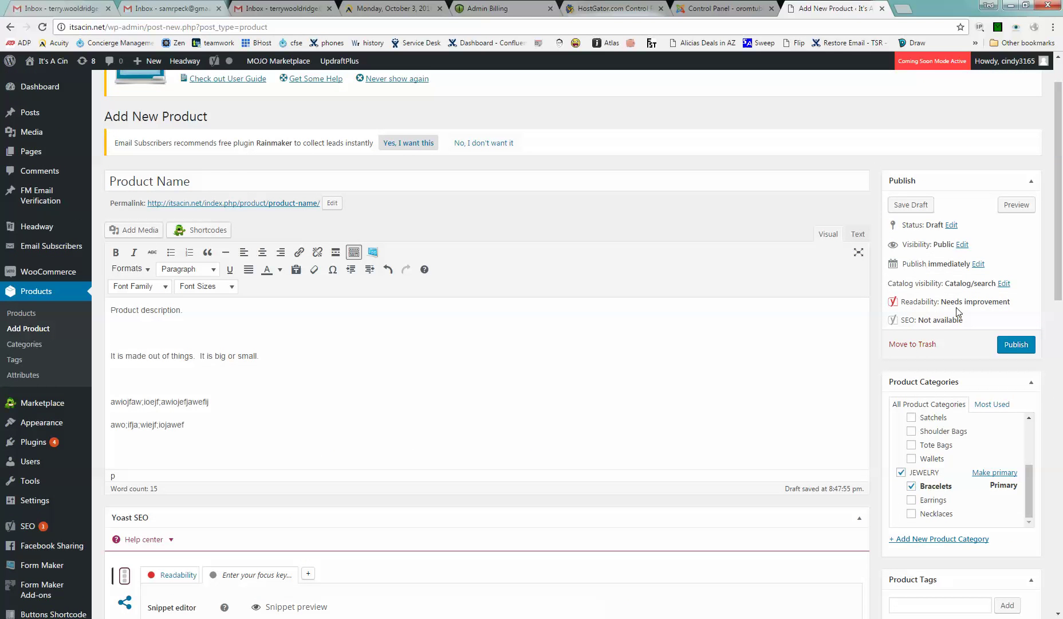
pyautogui.click(1015, 347)
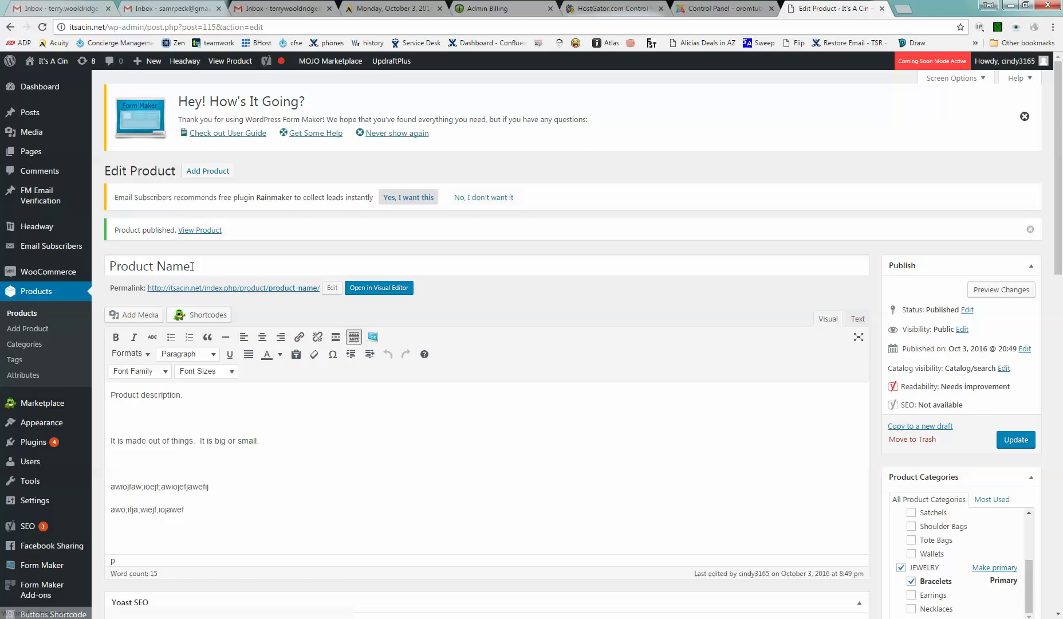
pyautogui.click(194, 231)
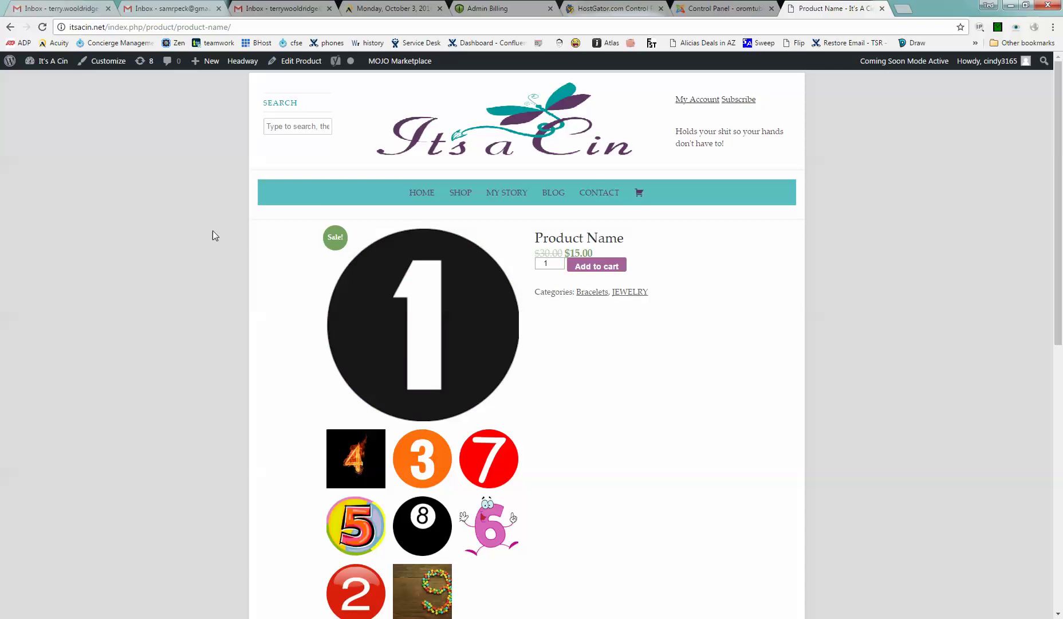
# Step: Review the product's name, price, description and reviews sections on its storefront page
pyautogui.moveTo(536, 236); pyautogui.dragTo(626, 234)
pyautogui.click(659, 264)
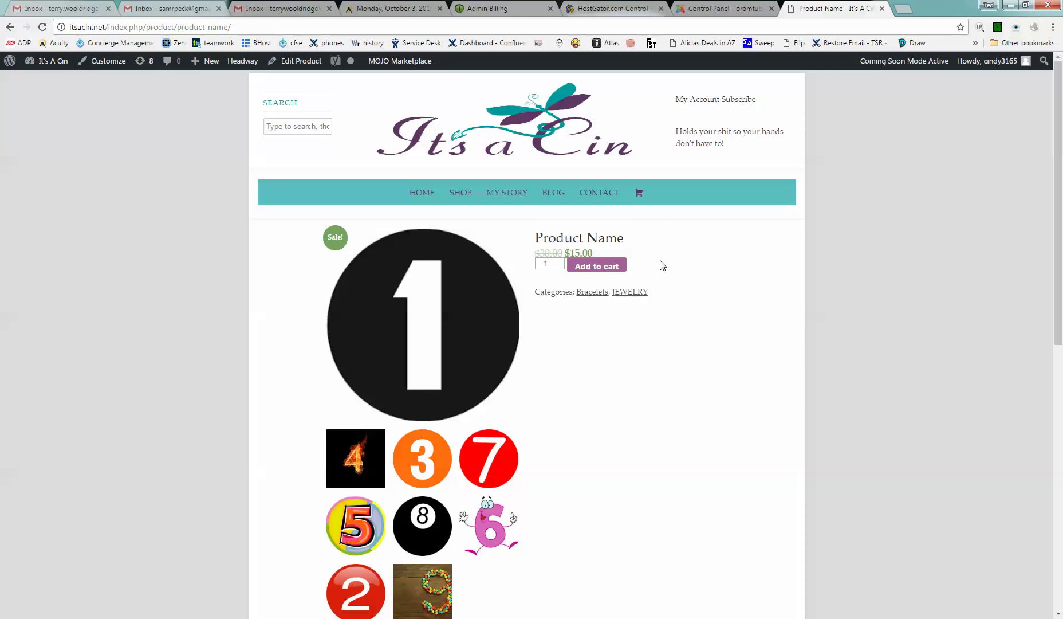
pyautogui.moveTo(536, 257); pyautogui.dragTo(541, 252)
pyautogui.click(541, 253)
pyautogui.scroll(-5, 615, 308)
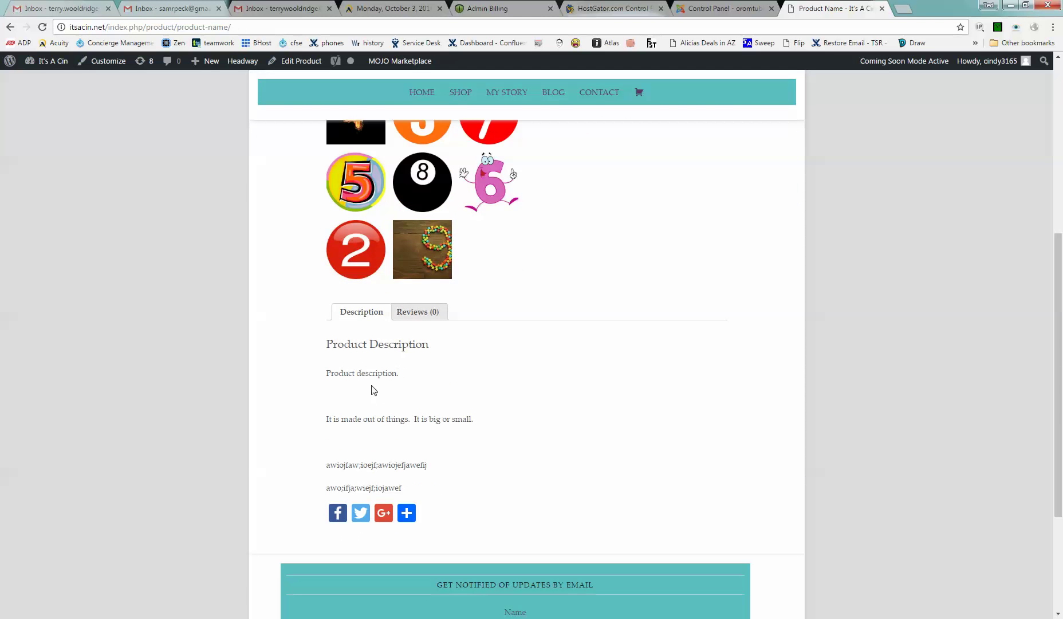
pyautogui.click(478, 453)
pyautogui.click(405, 313)
pyautogui.scroll(-1, 364, 418)
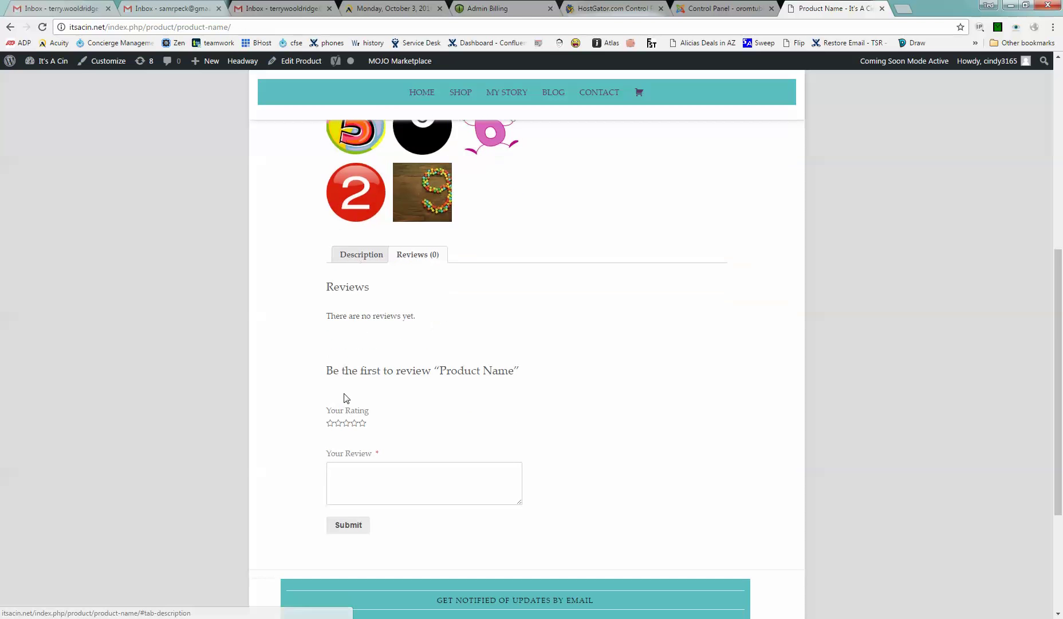
pyautogui.click(361, 258)
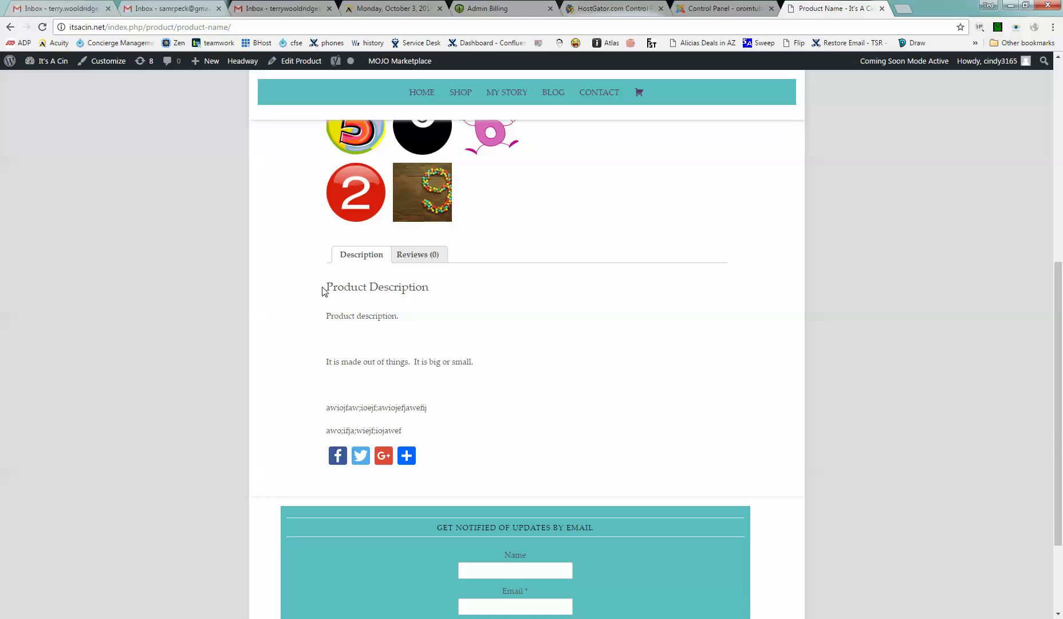
pyautogui.moveTo(327, 287); pyautogui.dragTo(392, 361)
pyautogui.click(391, 360)
# Step: Browse the product's gallery images in the enlarged view, starting from the orange number 3, and close the viewer
pyautogui.scroll(5, 505, 344)
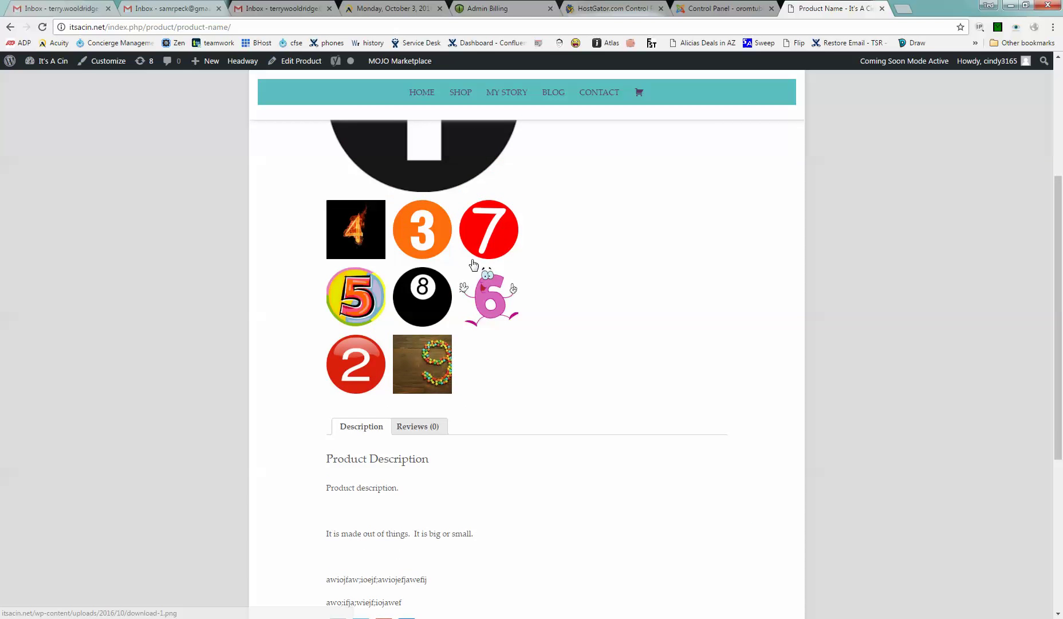
pyautogui.scroll(1, 480, 304)
pyautogui.click(425, 405)
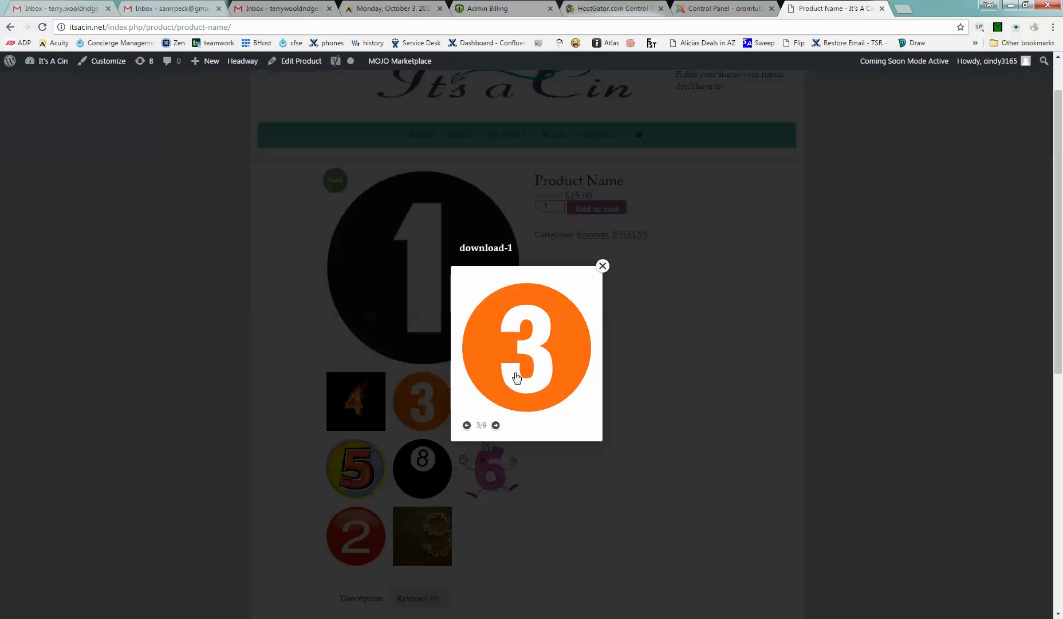
pyautogui.click(587, 350)
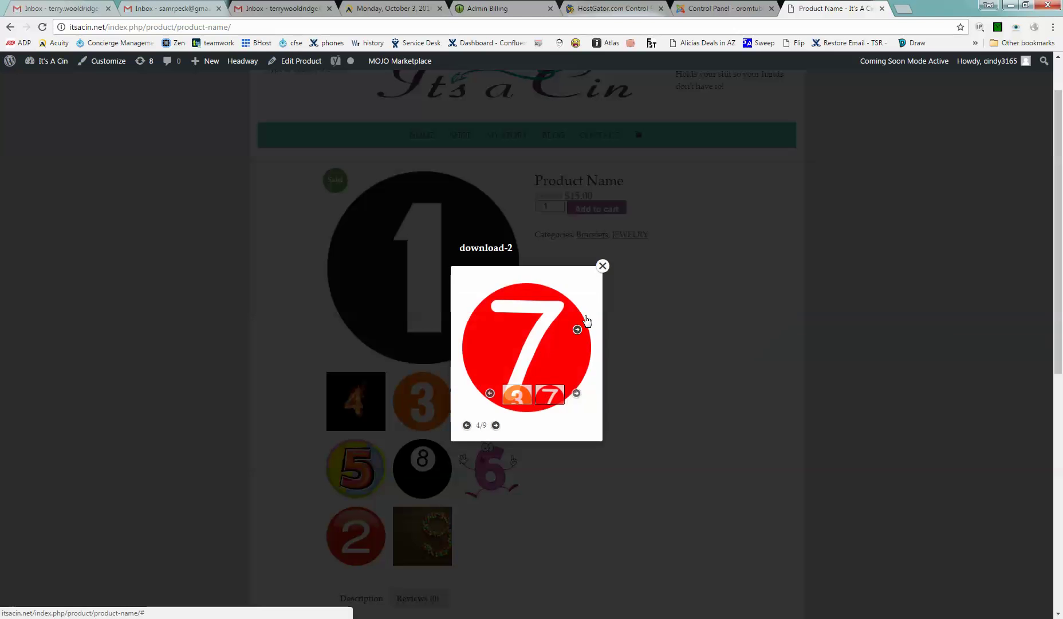
pyautogui.click(587, 325)
pyautogui.click(583, 338)
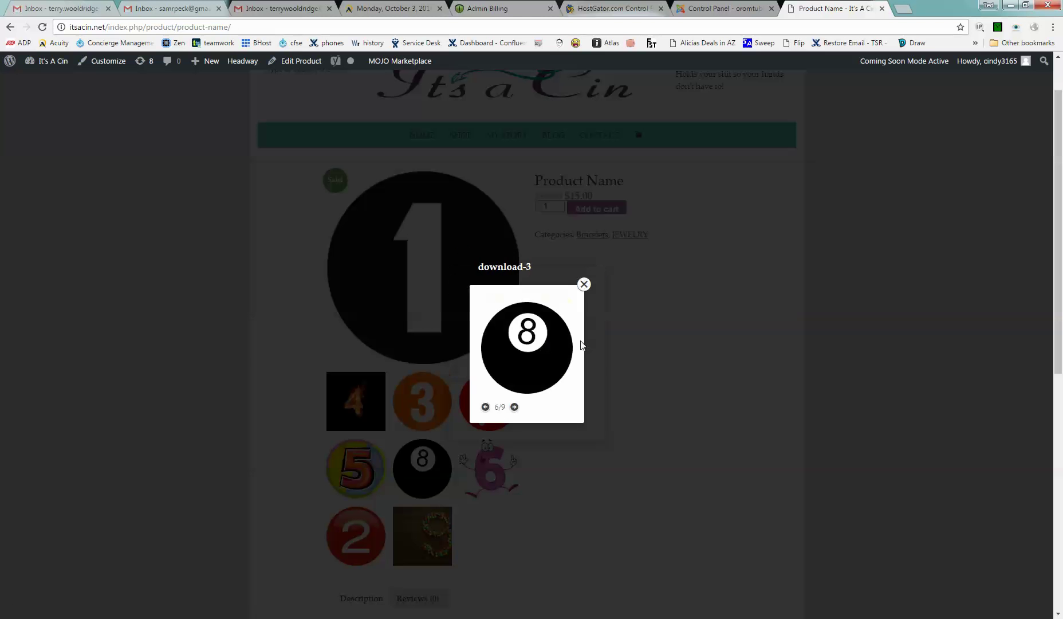
pyautogui.click(573, 347)
pyautogui.click(593, 289)
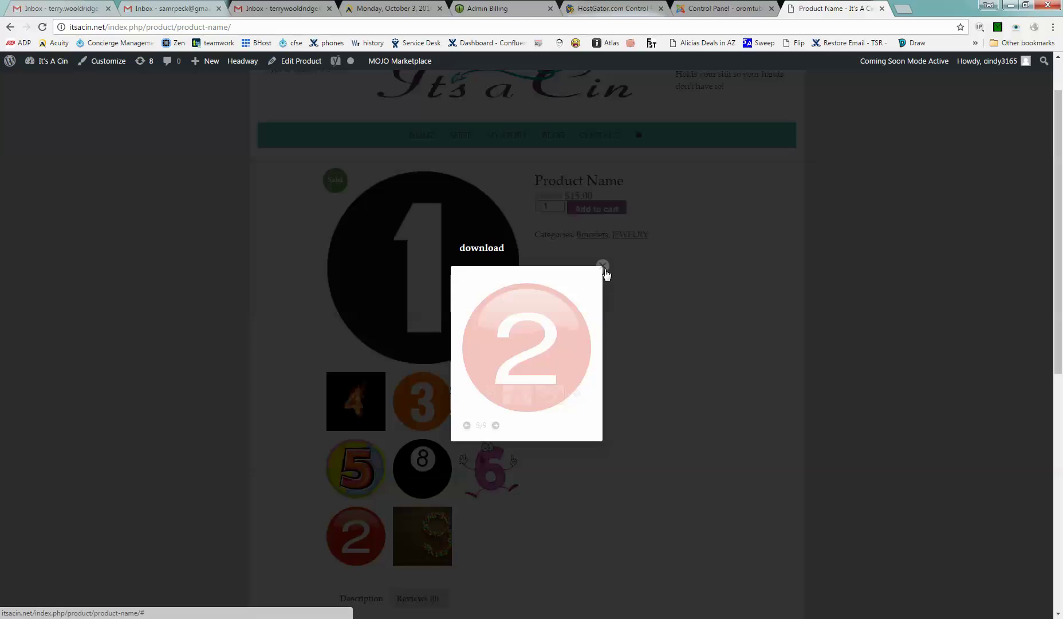
pyautogui.click(602, 267)
pyautogui.scroll(-4, 660, 320)
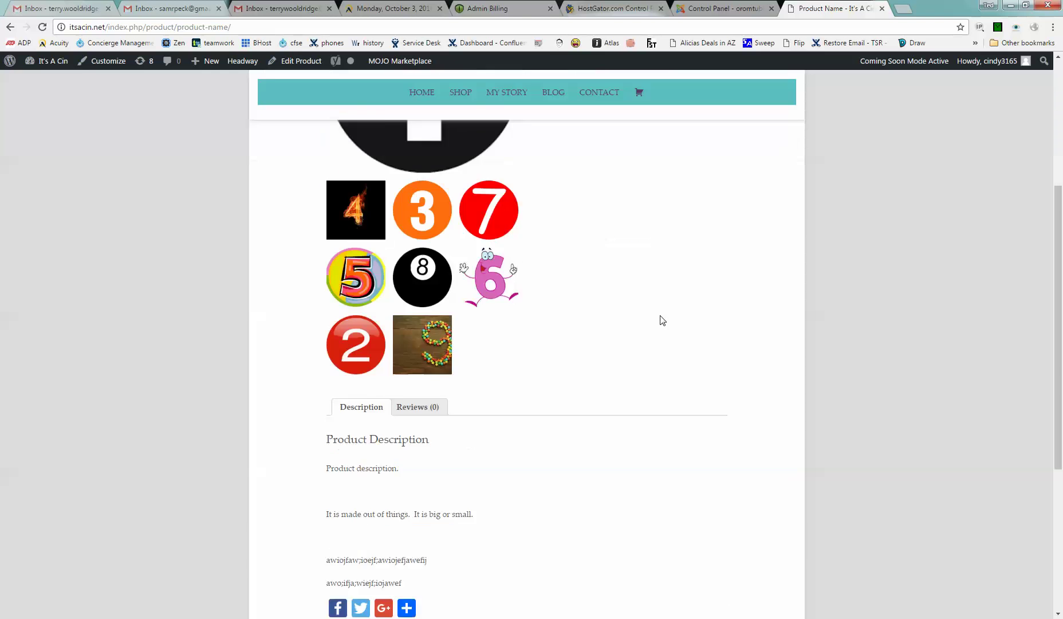
pyautogui.scroll(5, 660, 320)
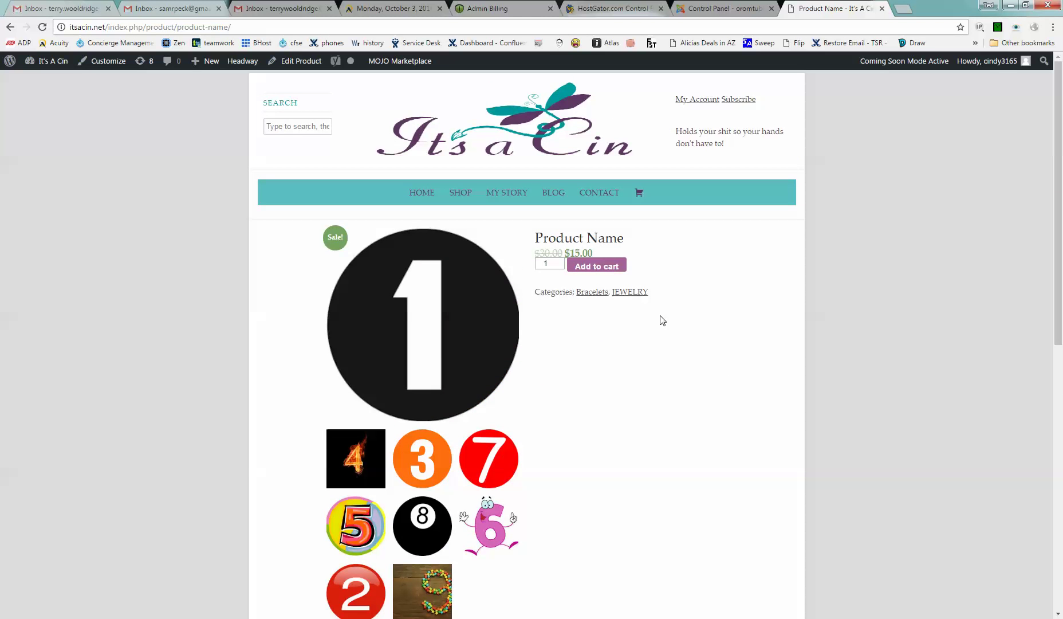
# Step: Return to the site's admin product list and move the product titled Product Name to the trash
pyautogui.moveTo(44, 64)
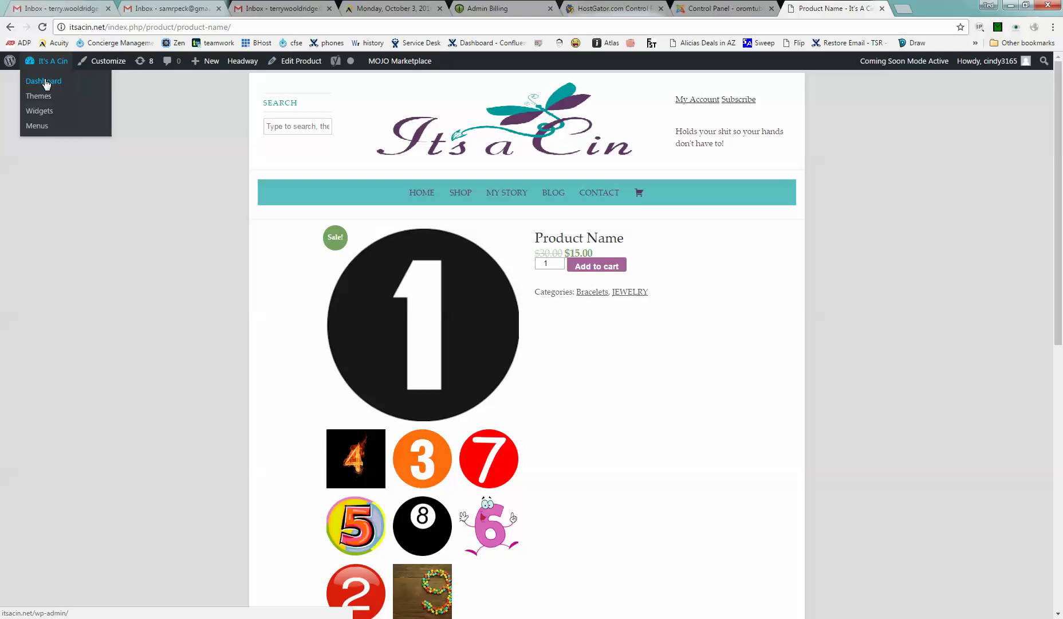
pyautogui.click(43, 82)
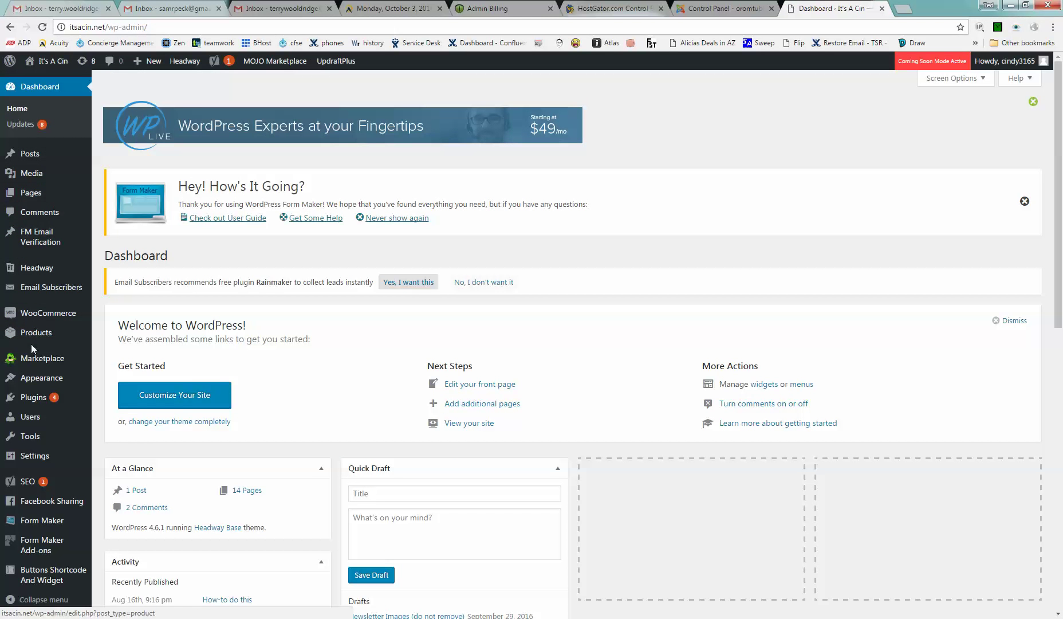
pyautogui.moveTo(34, 337)
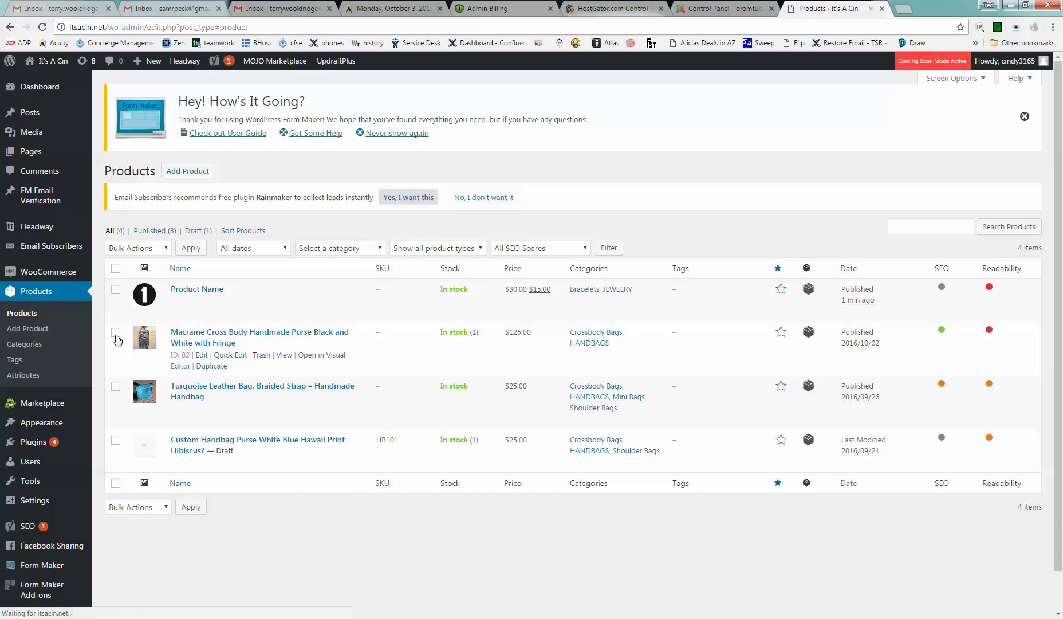
pyautogui.moveTo(149, 312)
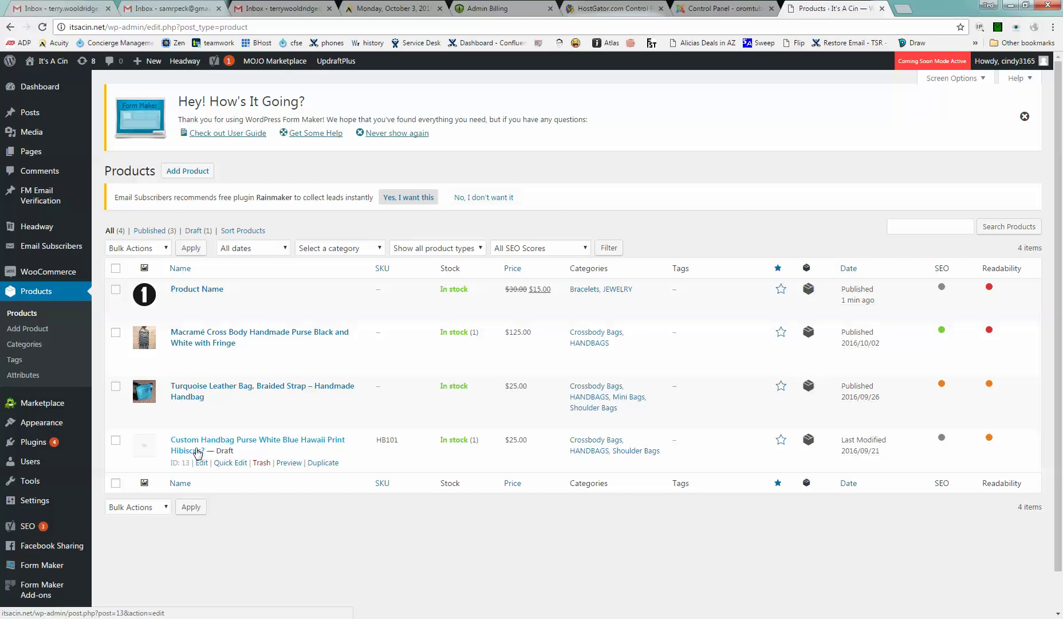
pyautogui.moveTo(210, 350)
pyautogui.moveTo(198, 295)
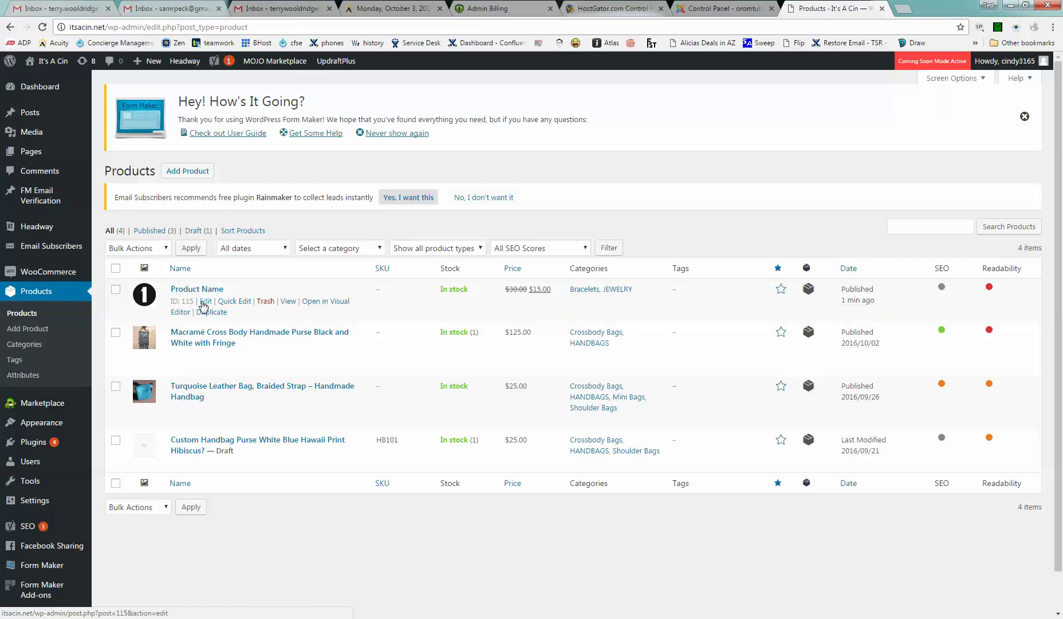
pyautogui.click(266, 305)
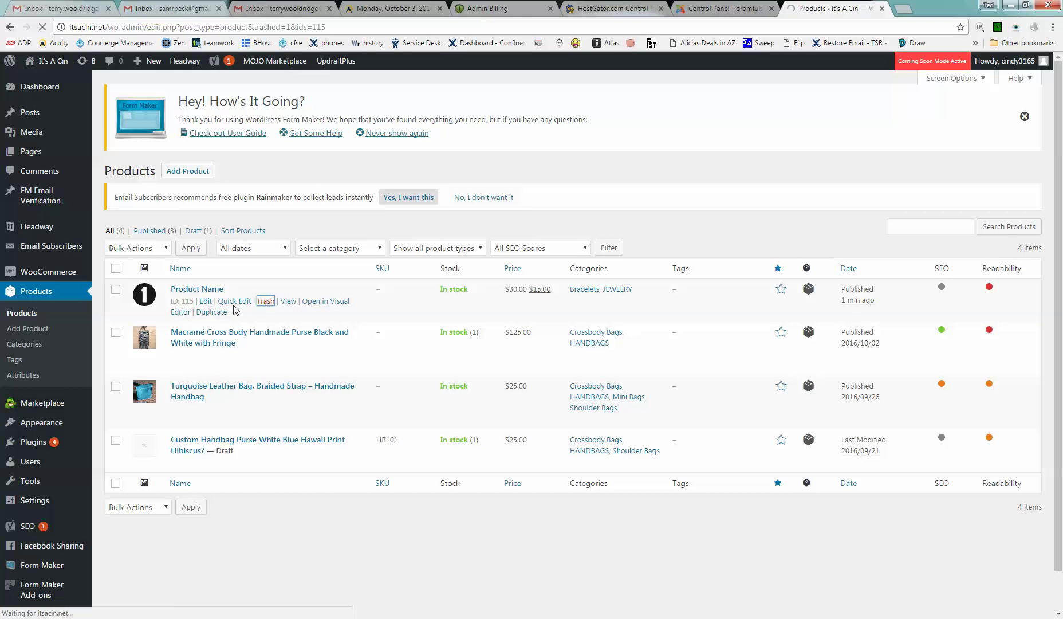